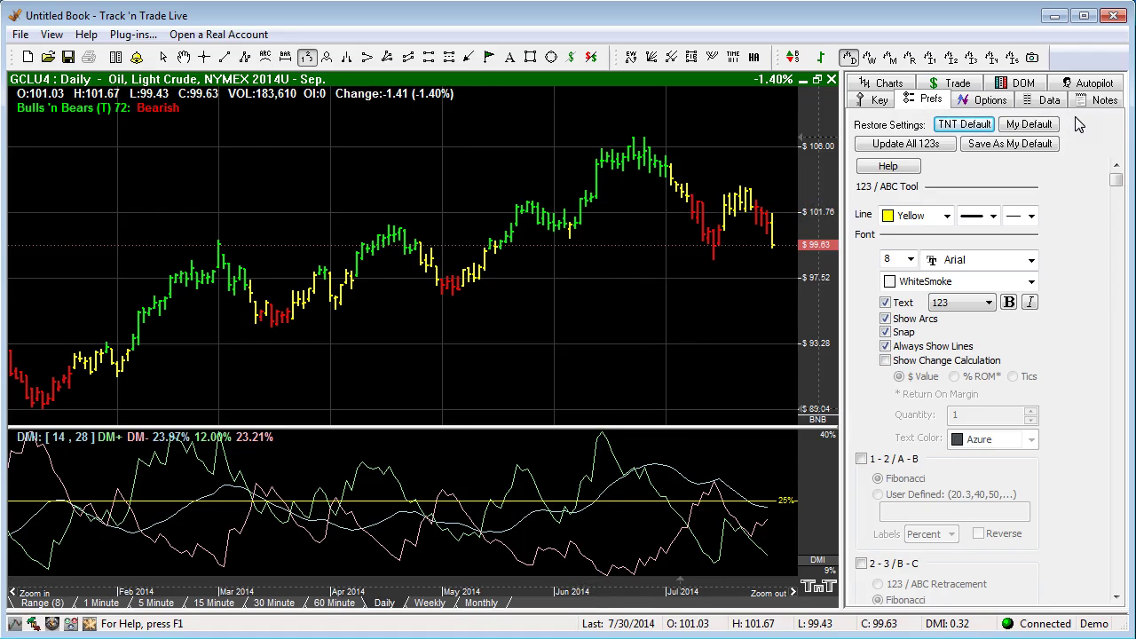
- Draw a 123/ABC pattern through the January low, March 03 high and March 17 low, then select it
click(885, 346)
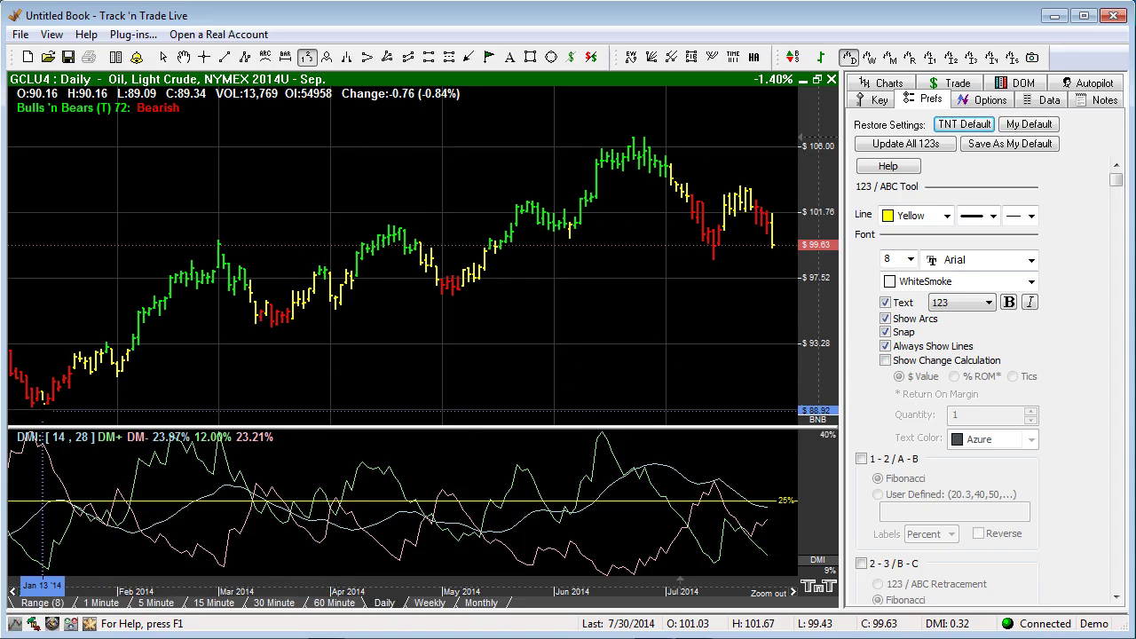
click(42, 409)
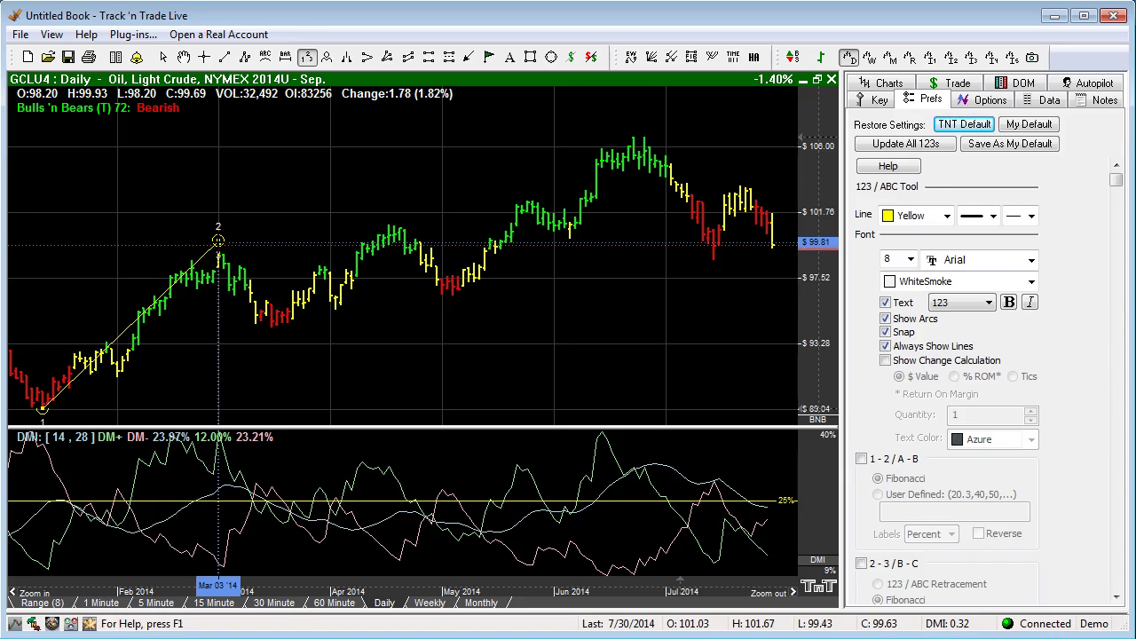
click(218, 240)
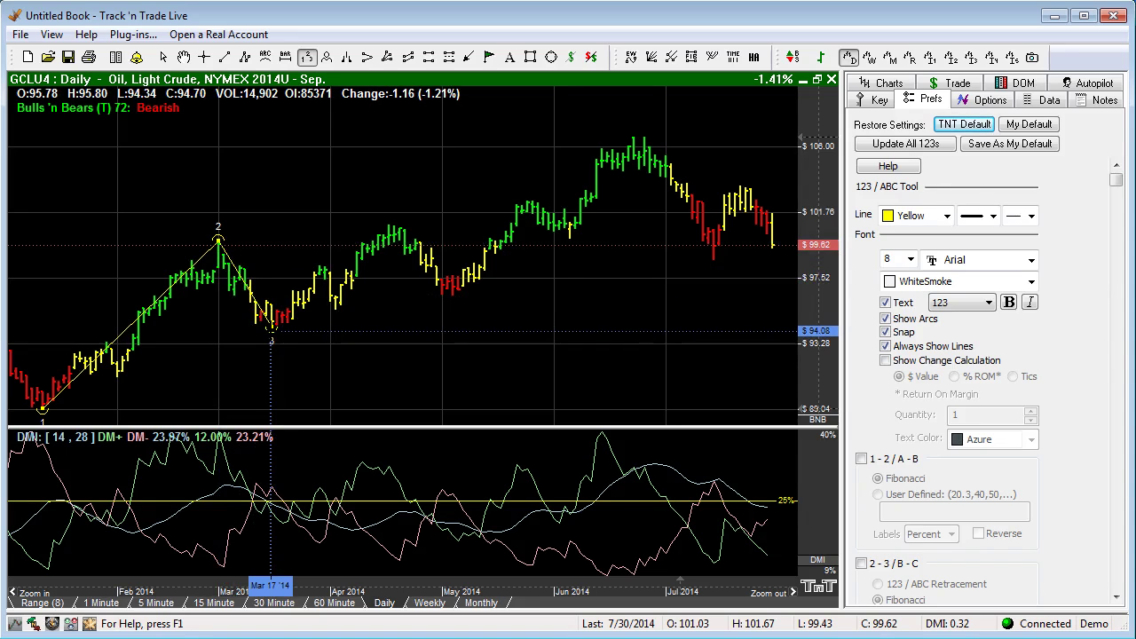
click(271, 330)
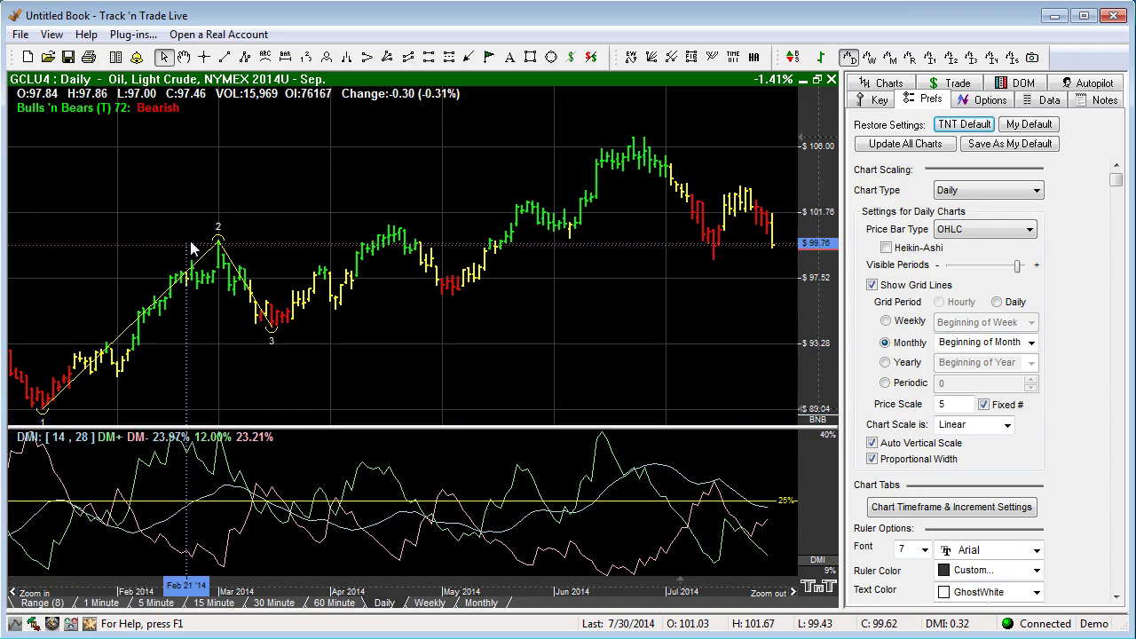
drag(810, 338, 809, 326)
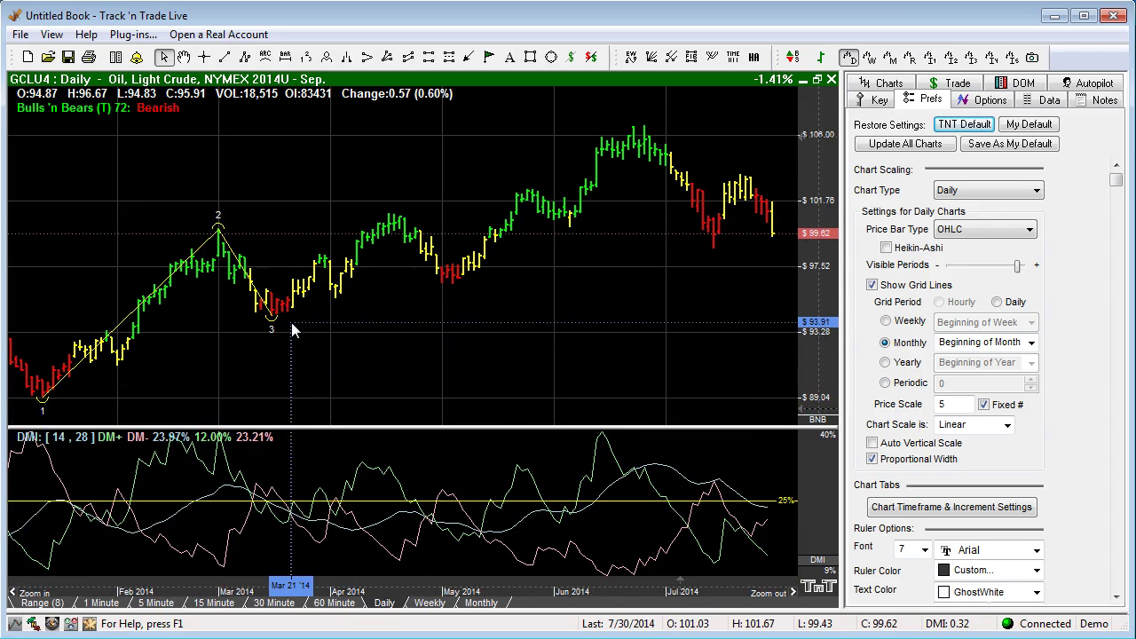
click(224, 256)
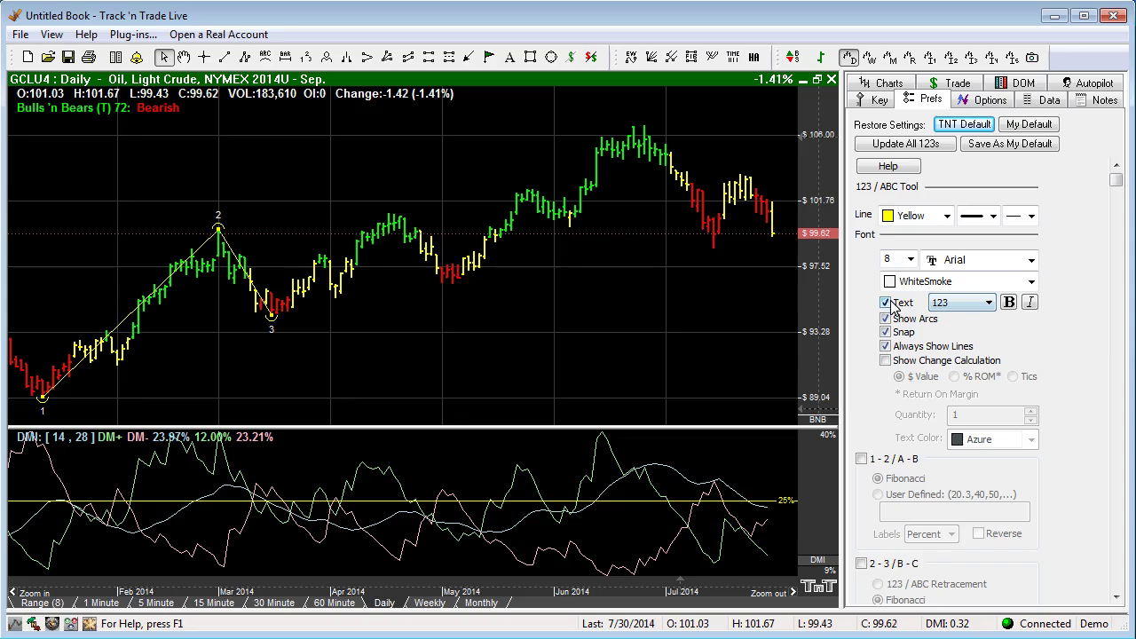
- Label the pattern points (A), (B), (C) in bold, size-10 text
click(990, 303)
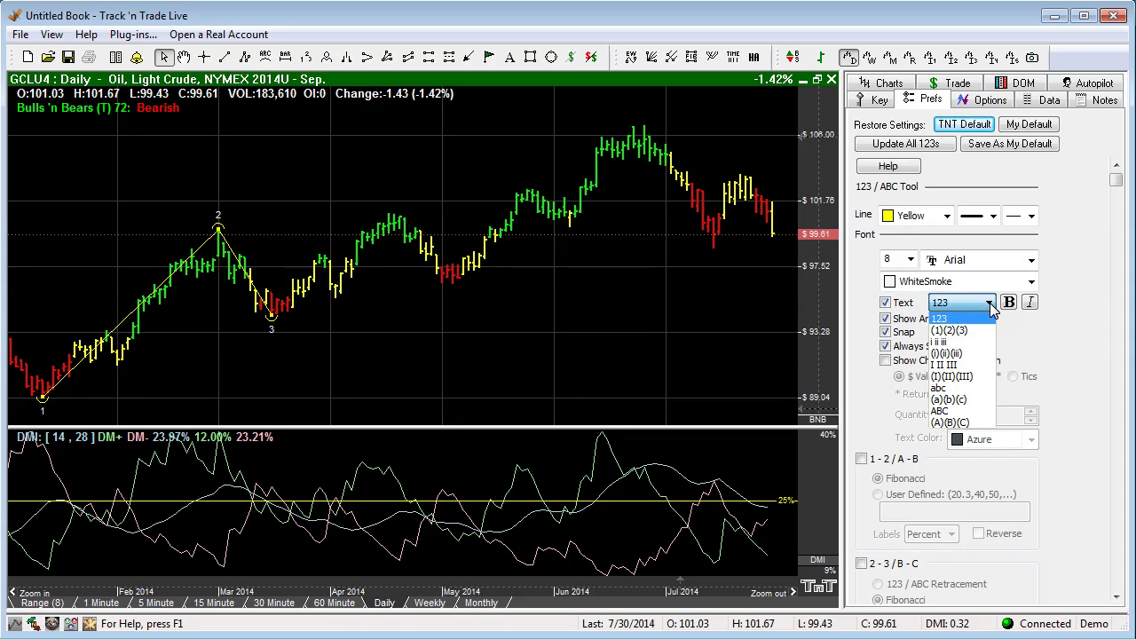
click(965, 333)
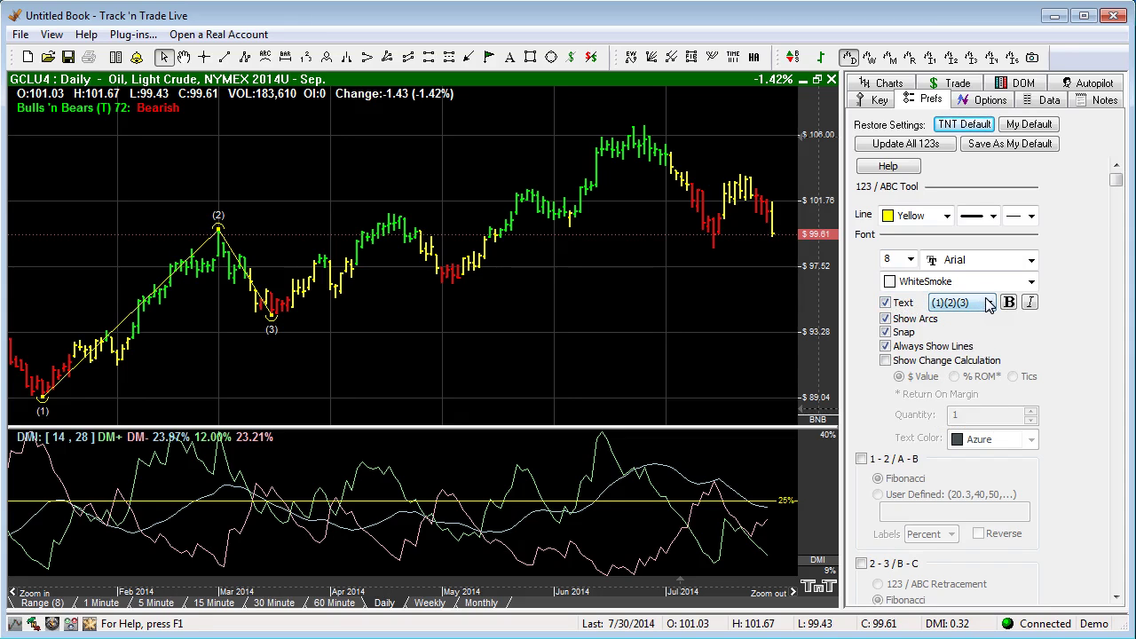
click(990, 303)
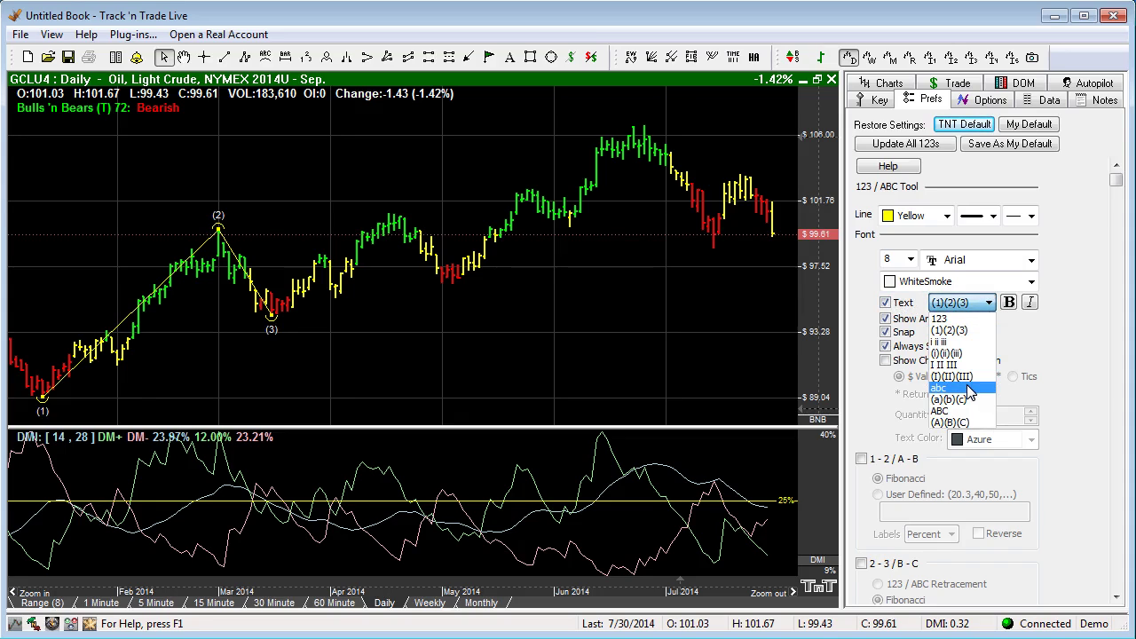
click(967, 423)
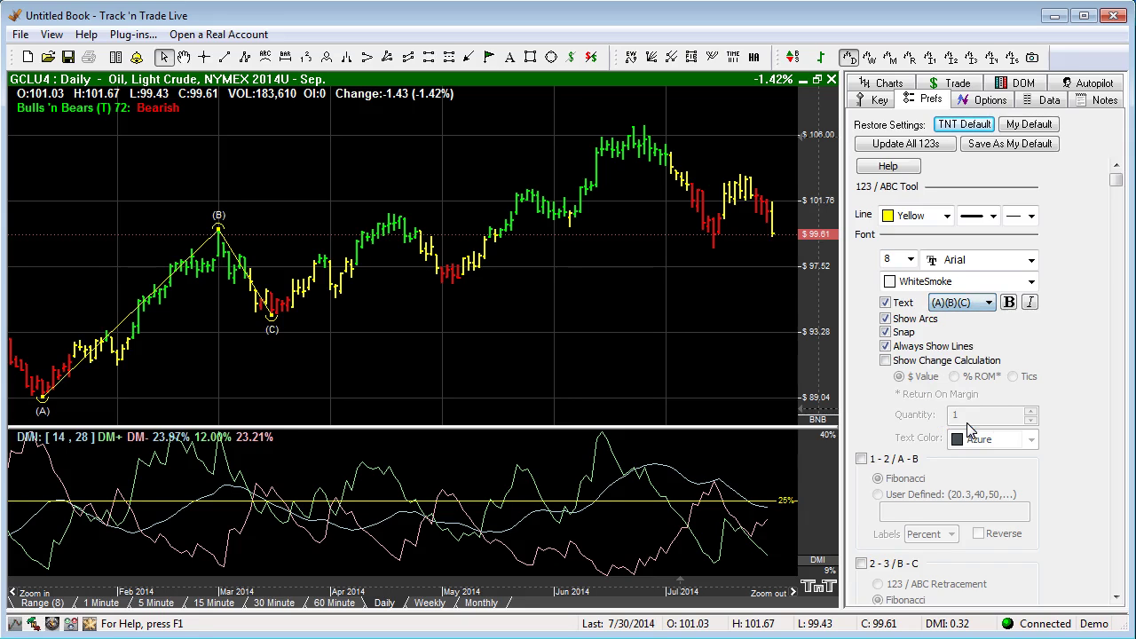
click(1009, 307)
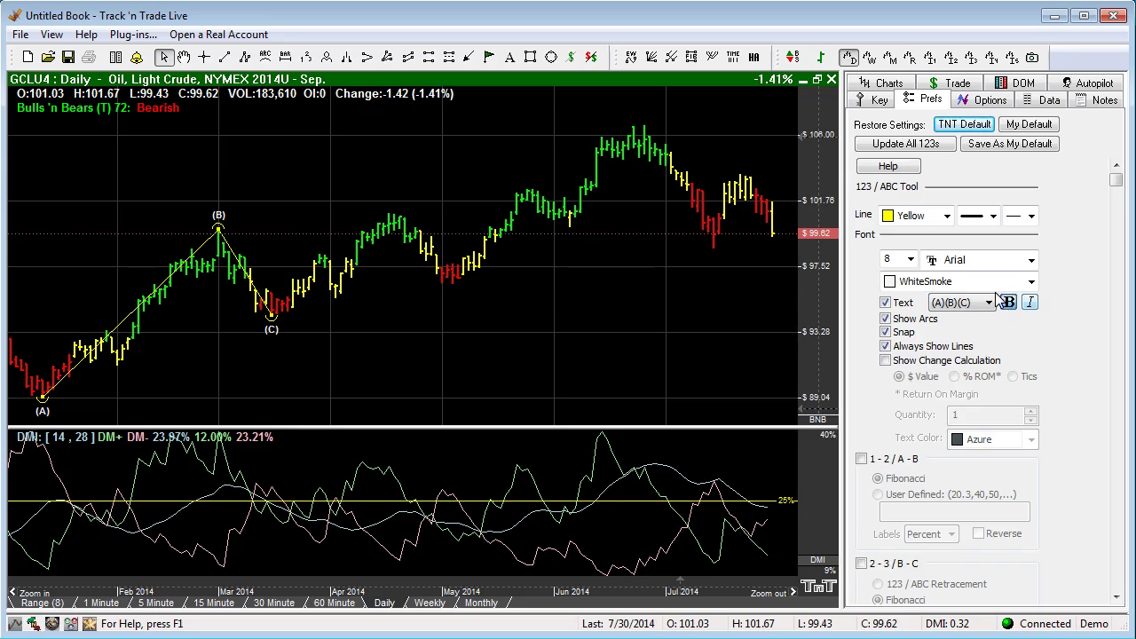
click(911, 260)
click(902, 322)
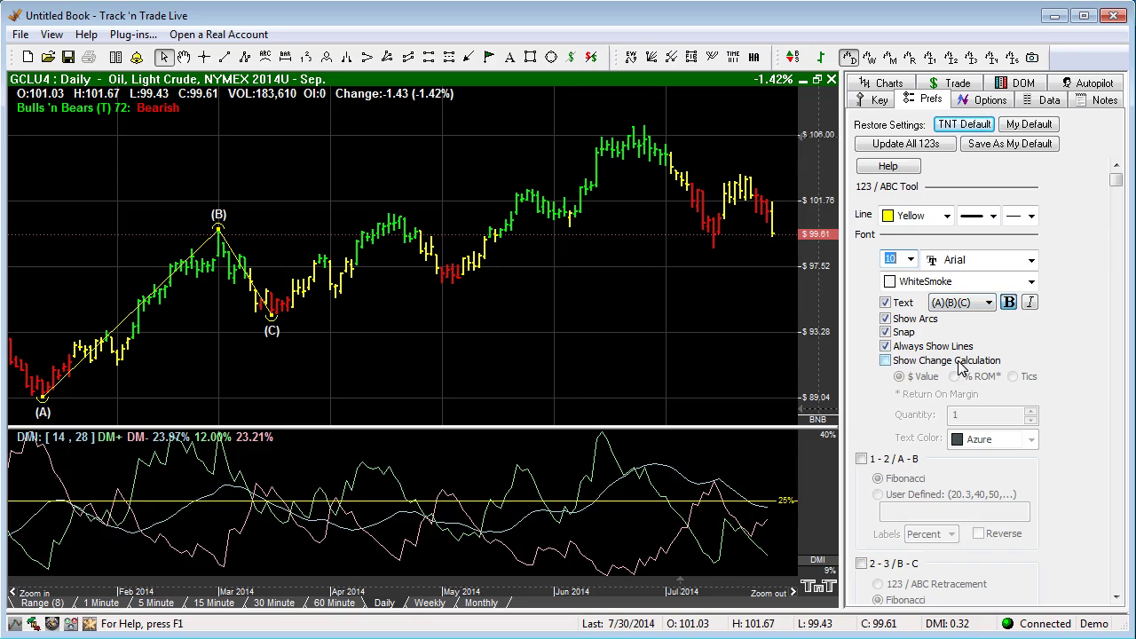
click(886, 303)
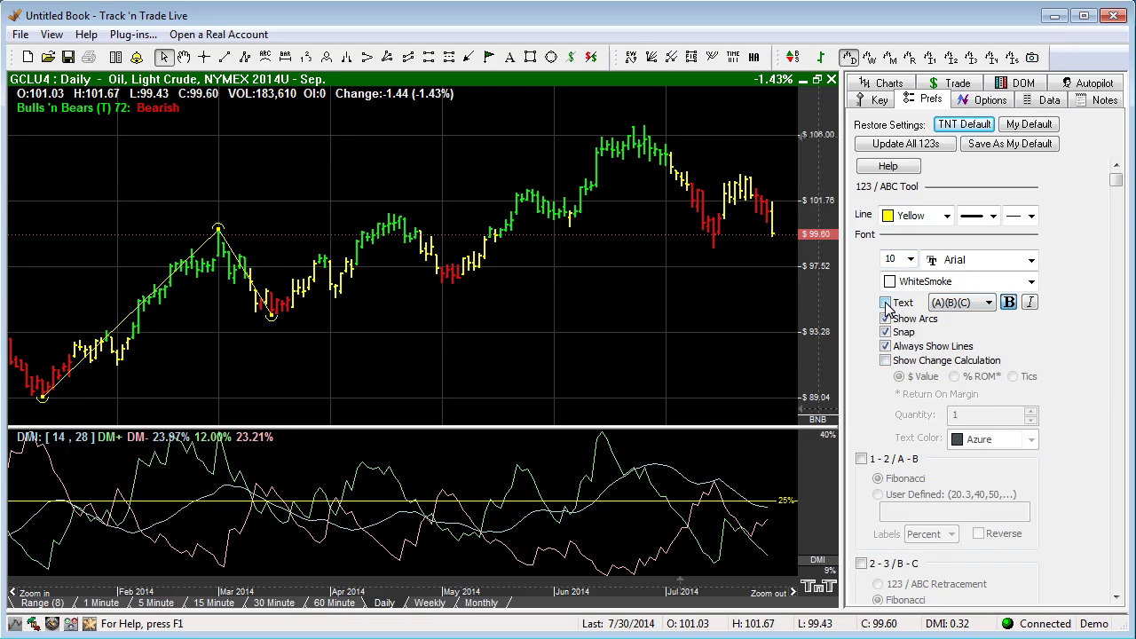
click(886, 303)
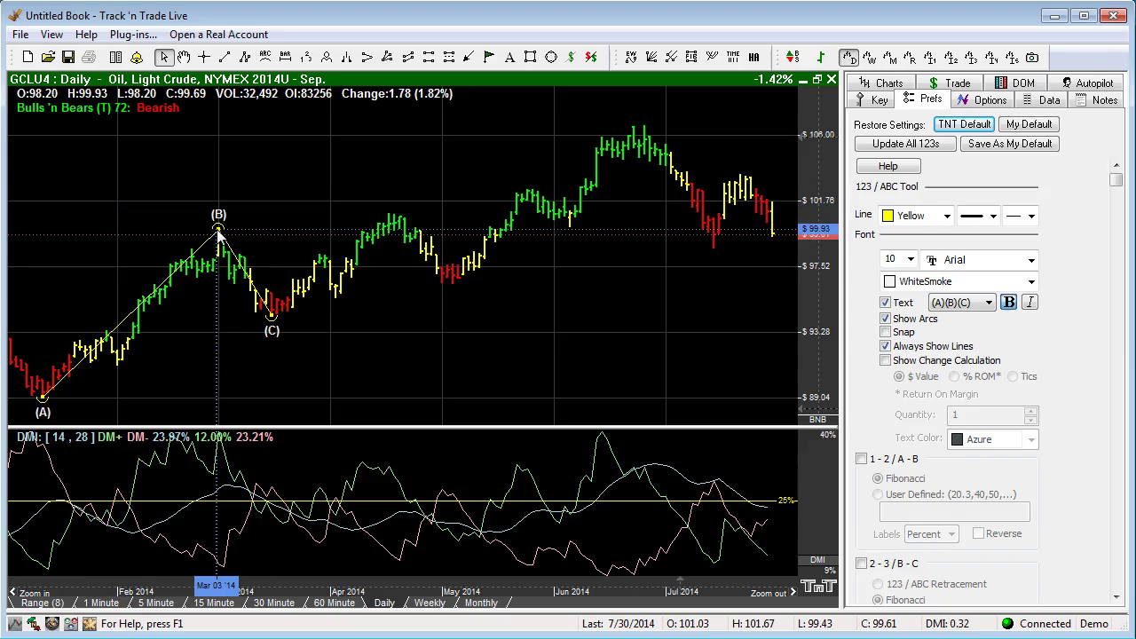
drag(219, 231, 217, 240)
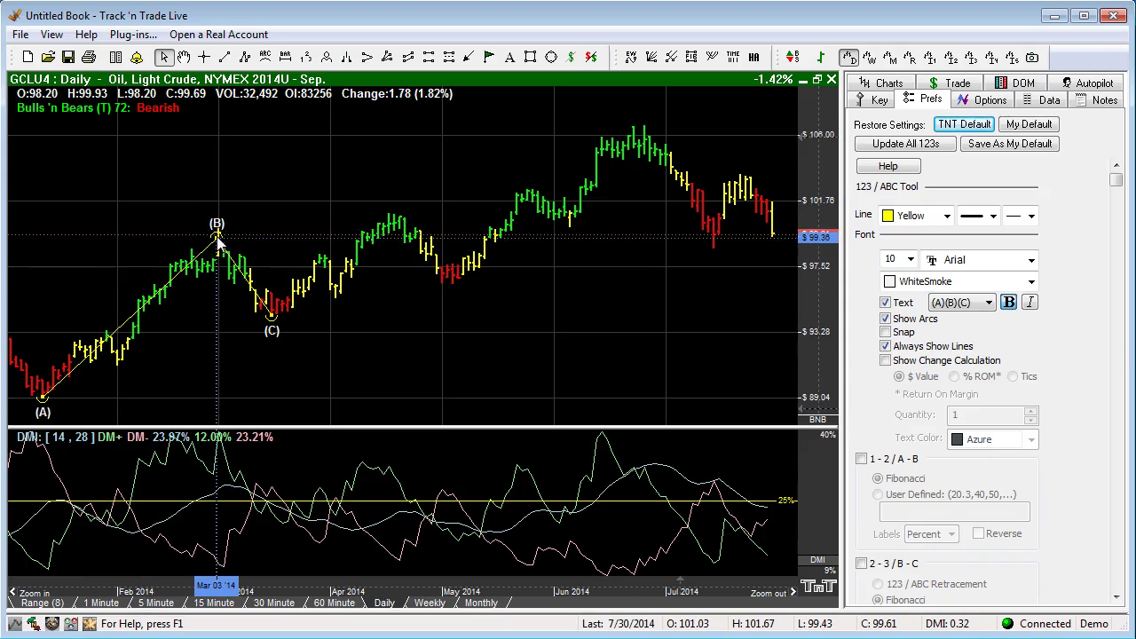
click(888, 333)
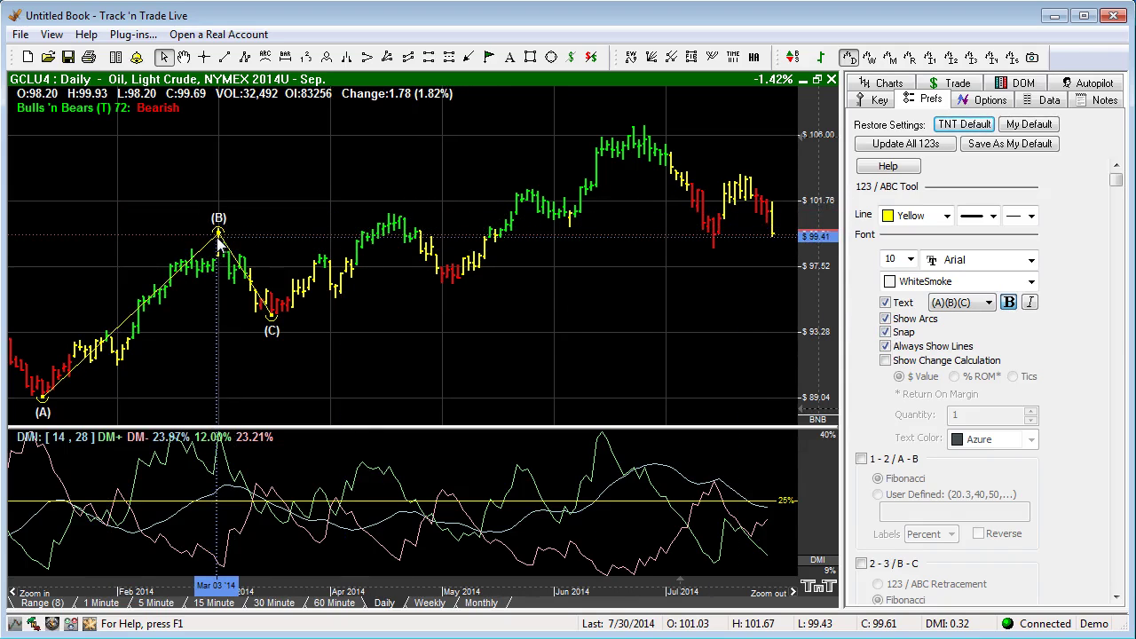
click(886, 347)
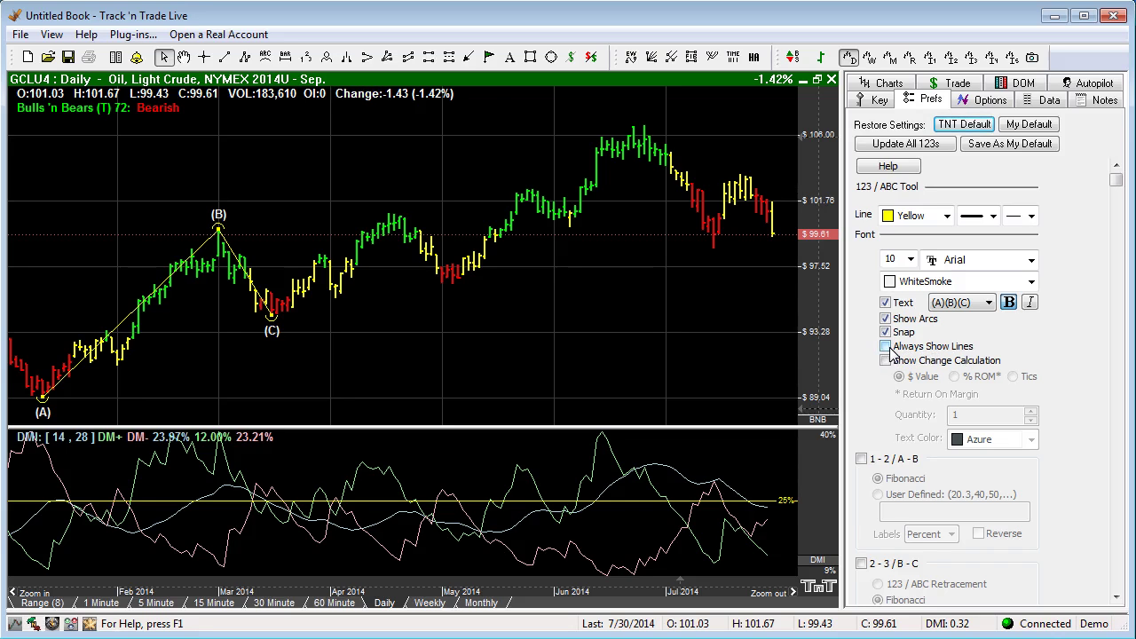
click(611, 331)
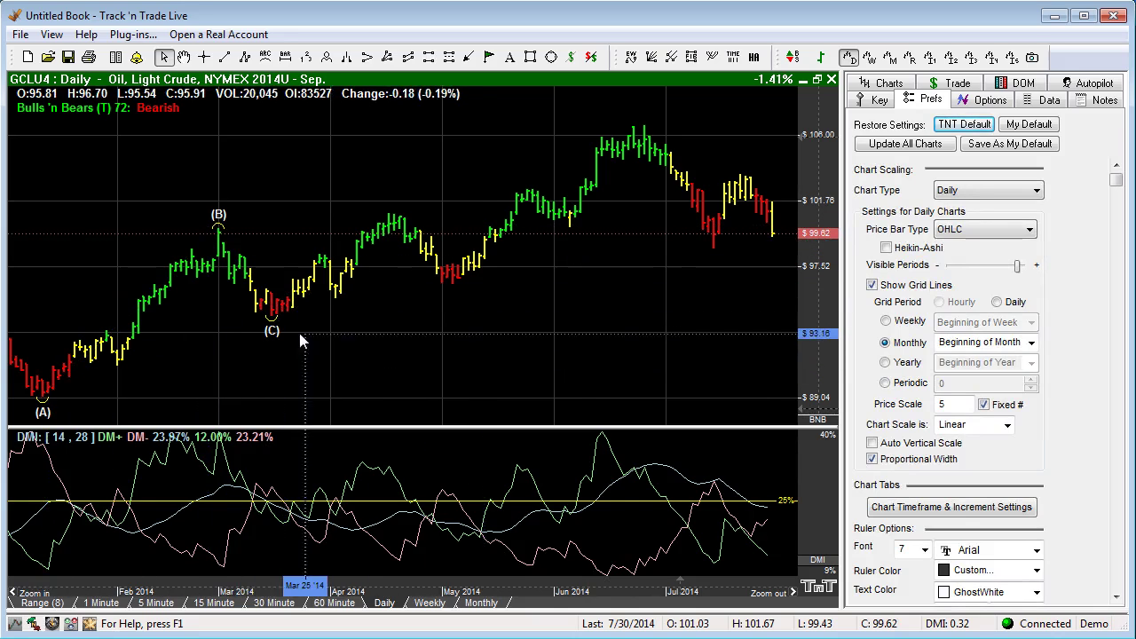
click(270, 326)
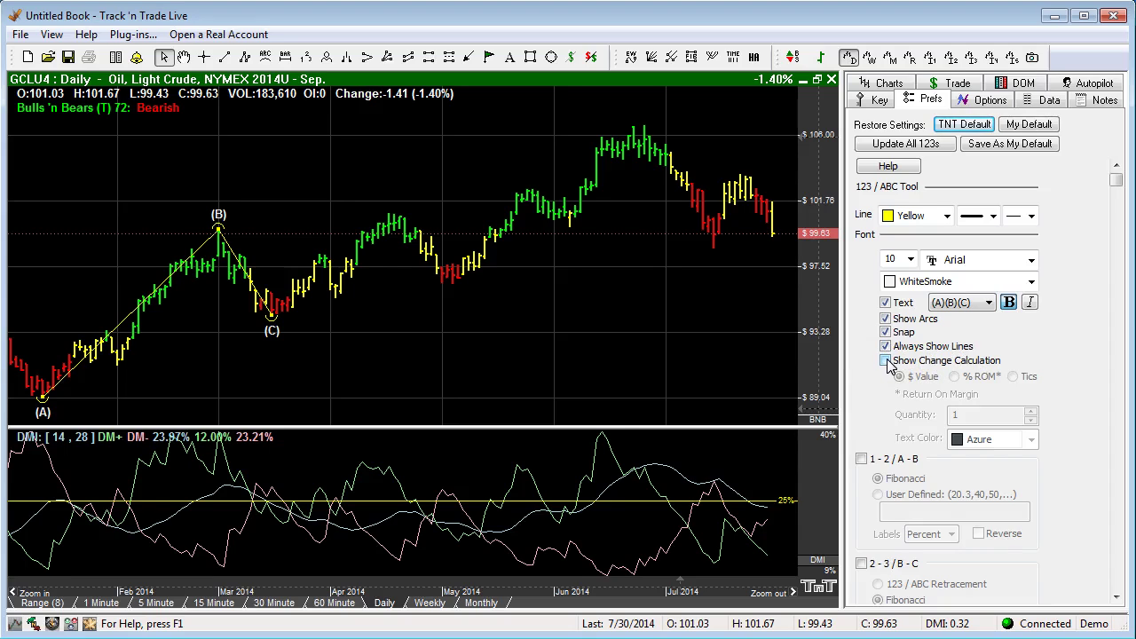
click(886, 360)
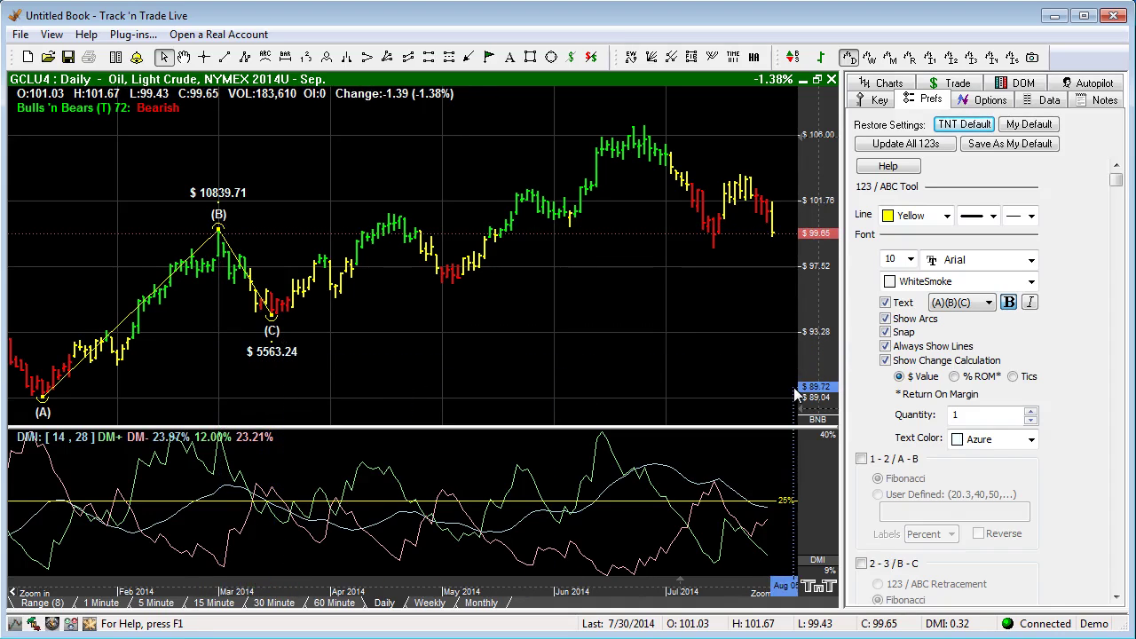
- Show leg changes as $ Value for quantity 5, after trying % ROM and Tics
click(954, 377)
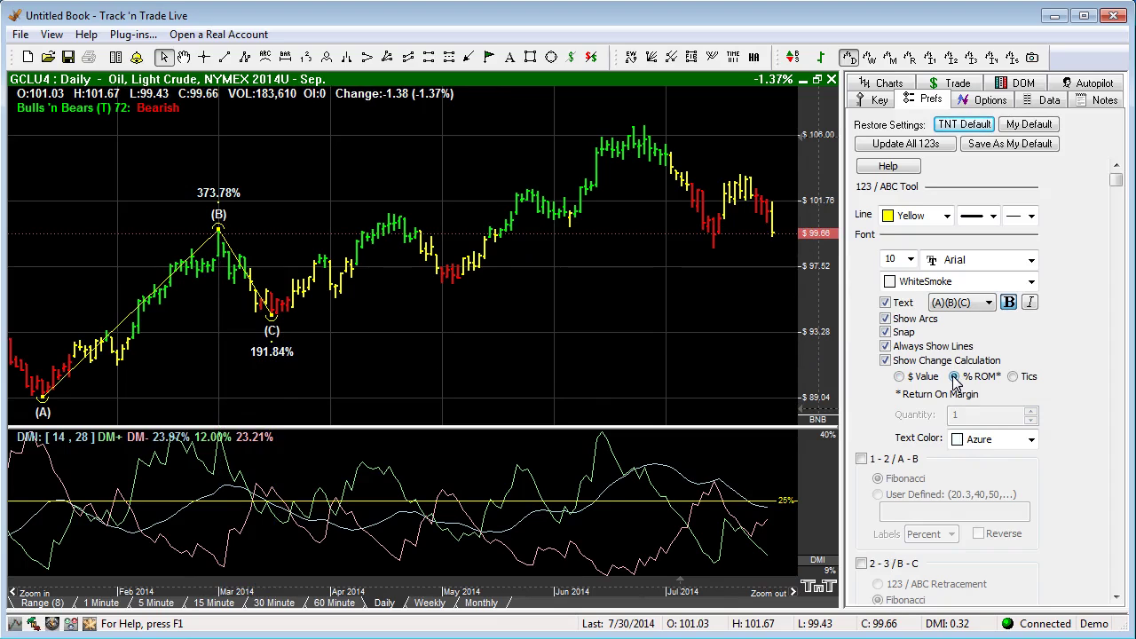
click(1013, 377)
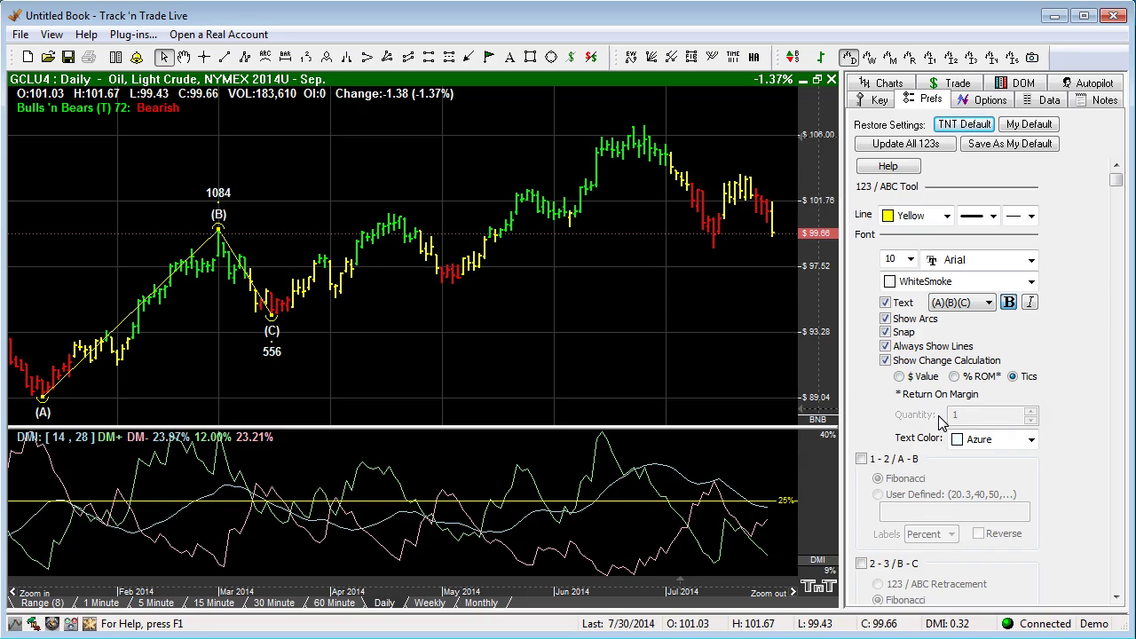
click(900, 376)
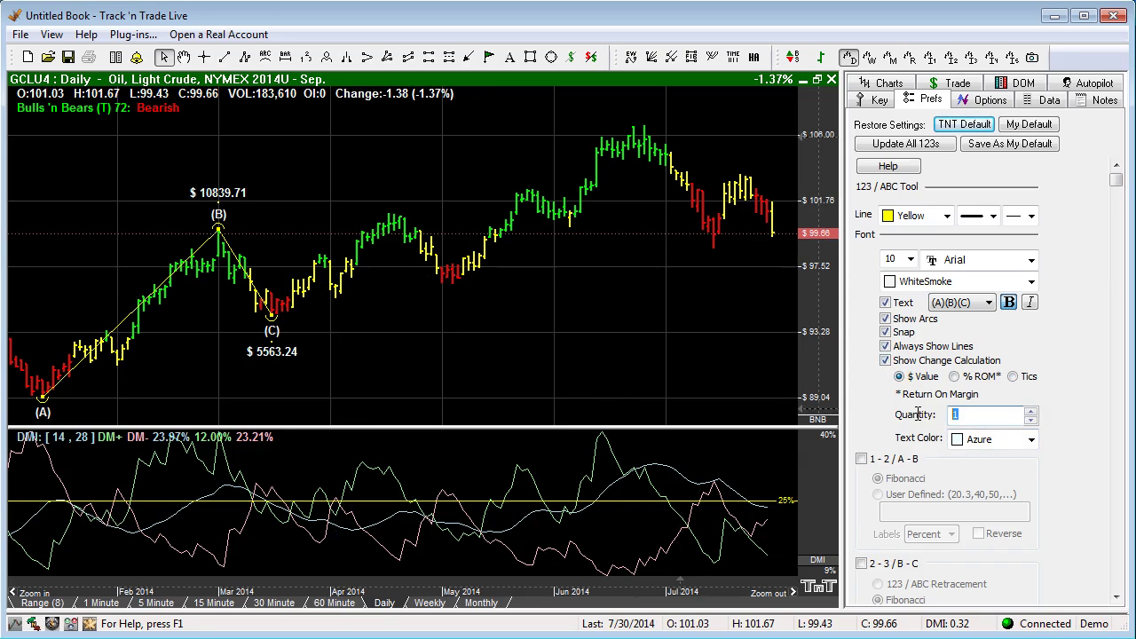
click(1030, 412)
click(1031, 412)
click(1030, 412)
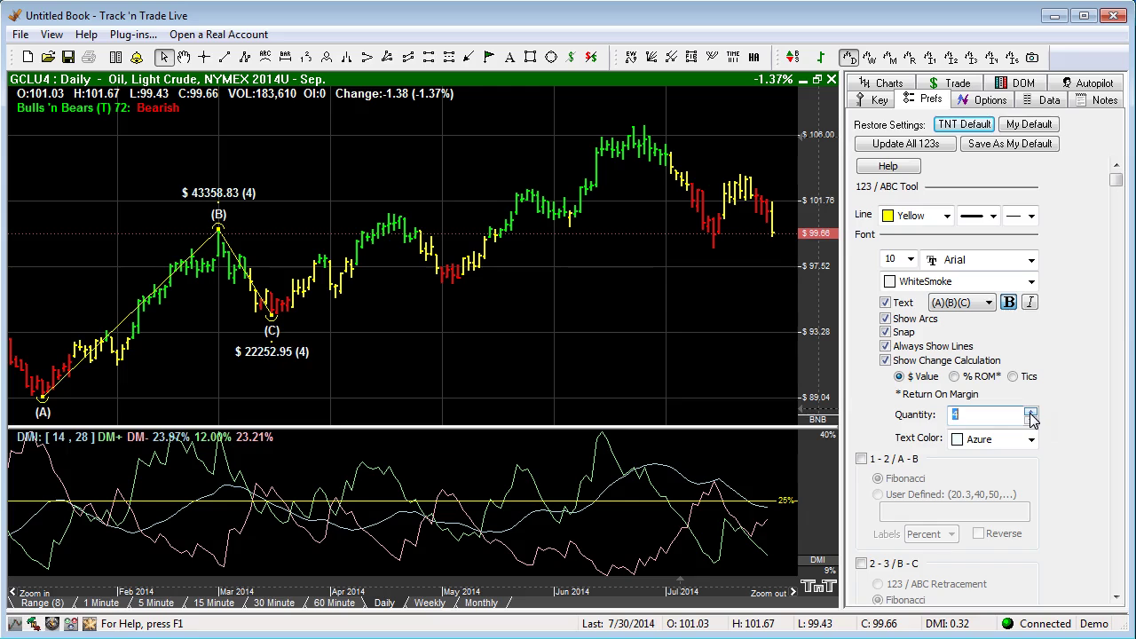
click(1031, 412)
click(1030, 412)
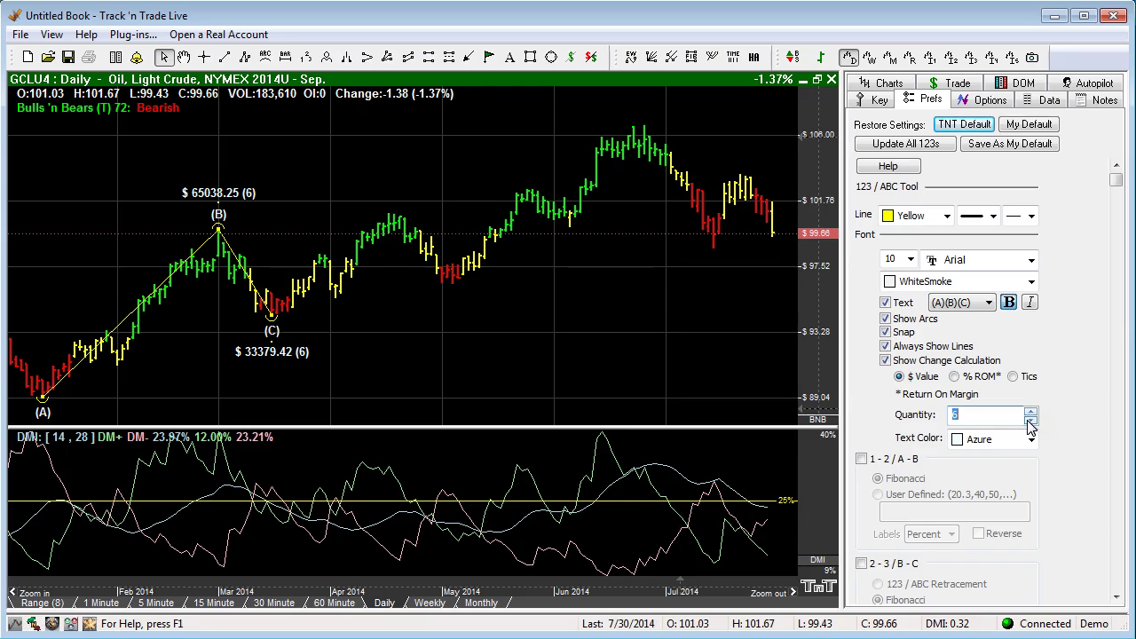
click(1030, 419)
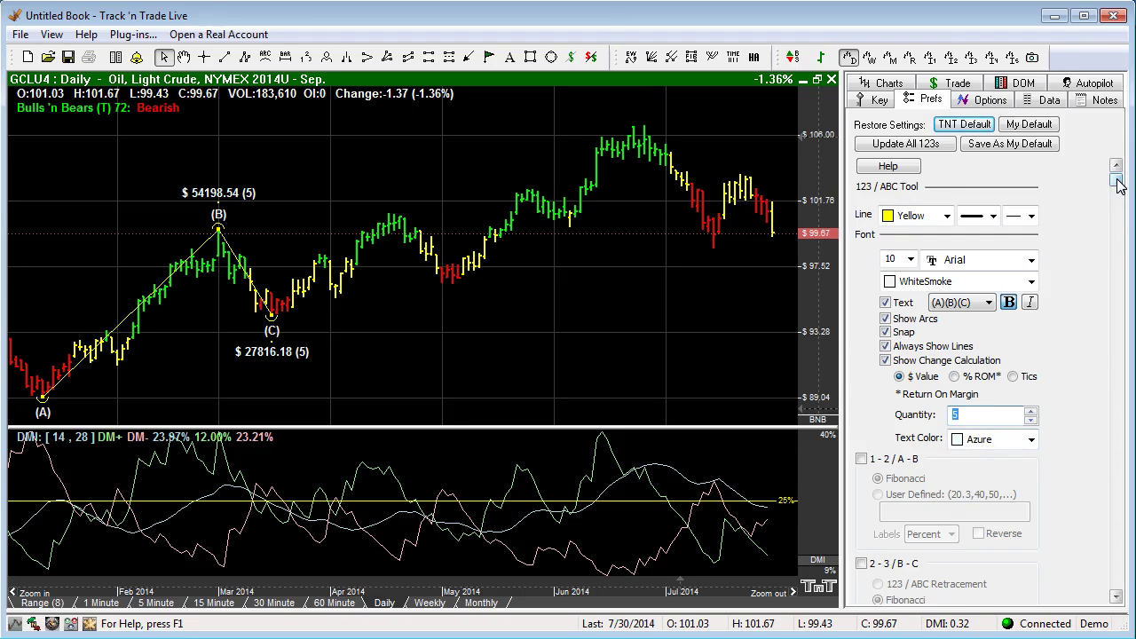
drag(1117, 182, 1125, 600)
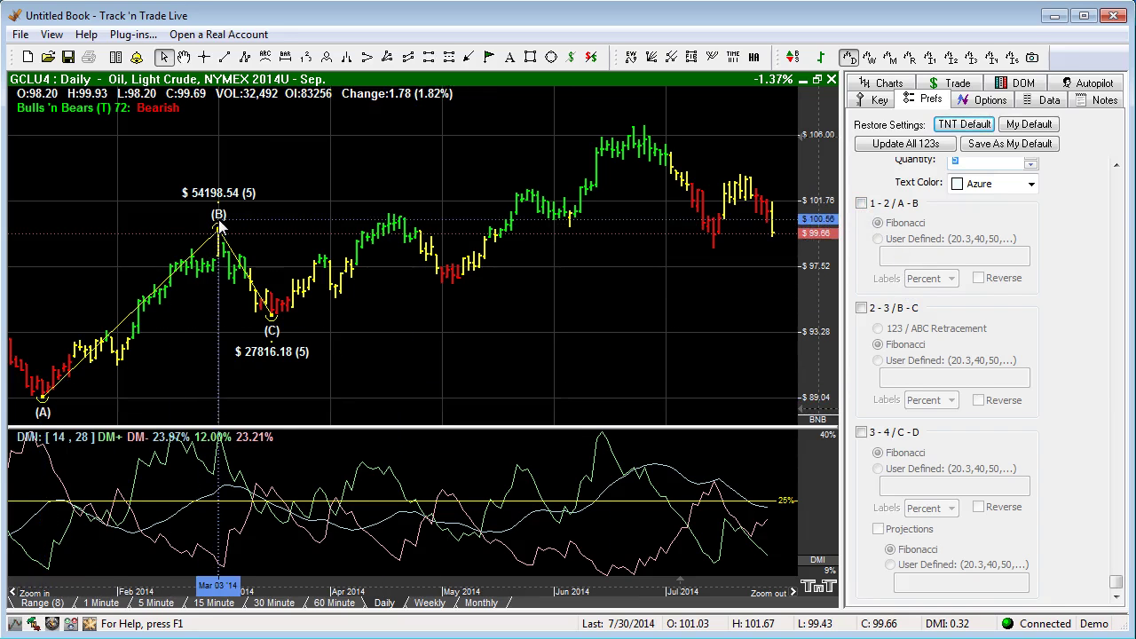
- Add a user-defined 50% A-B level labelled in percent
click(861, 204)
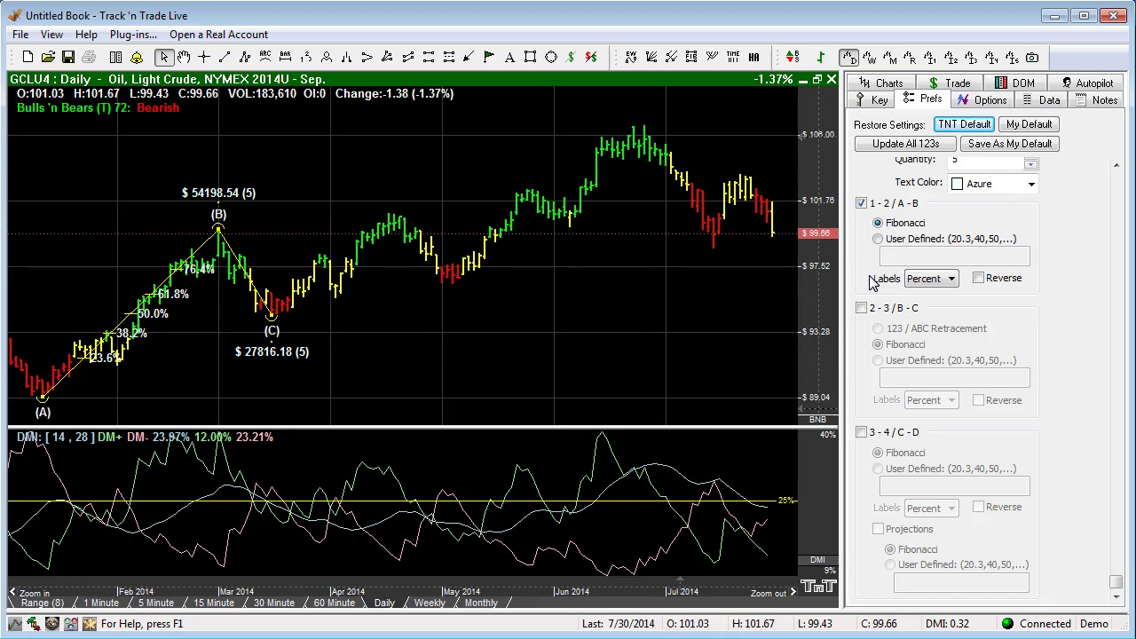
click(878, 240)
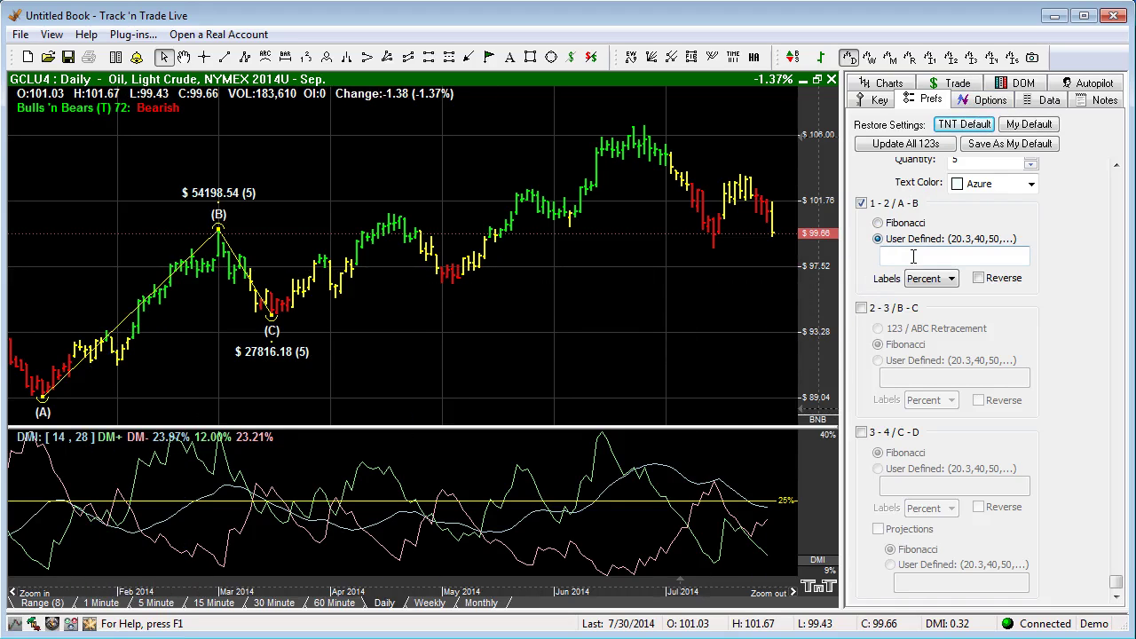
click(928, 255)
text(50)
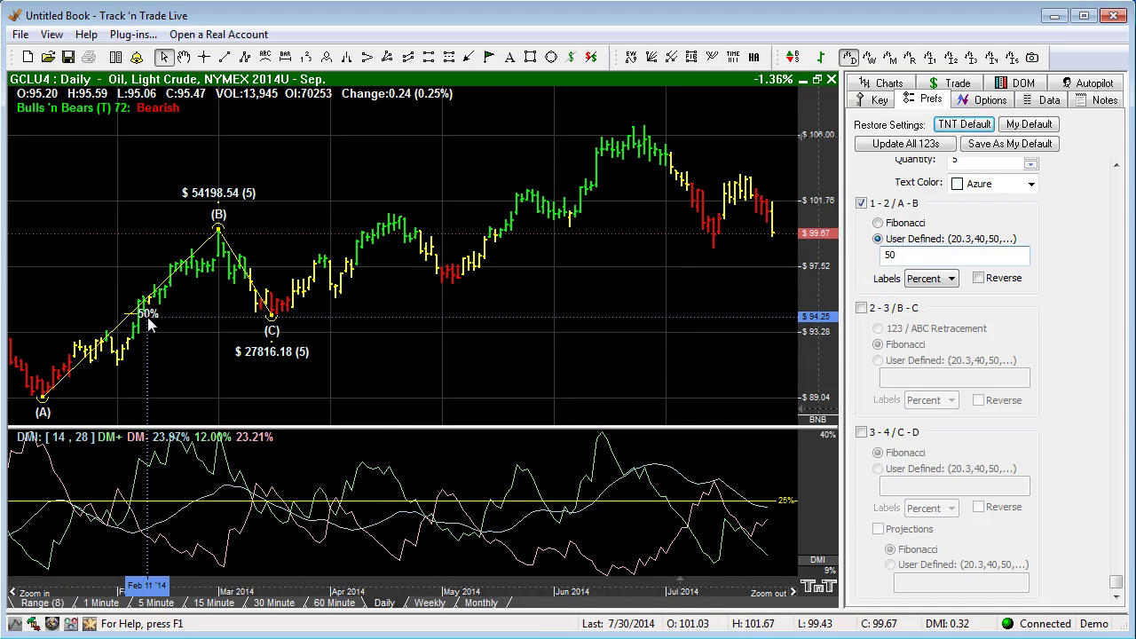
click(954, 280)
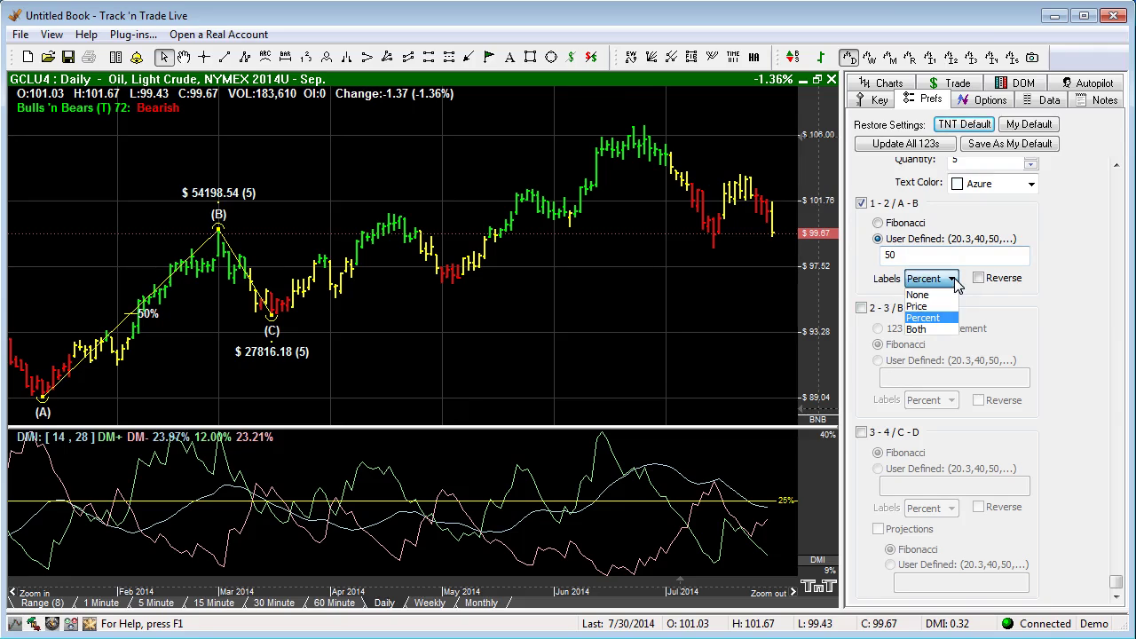
click(936, 319)
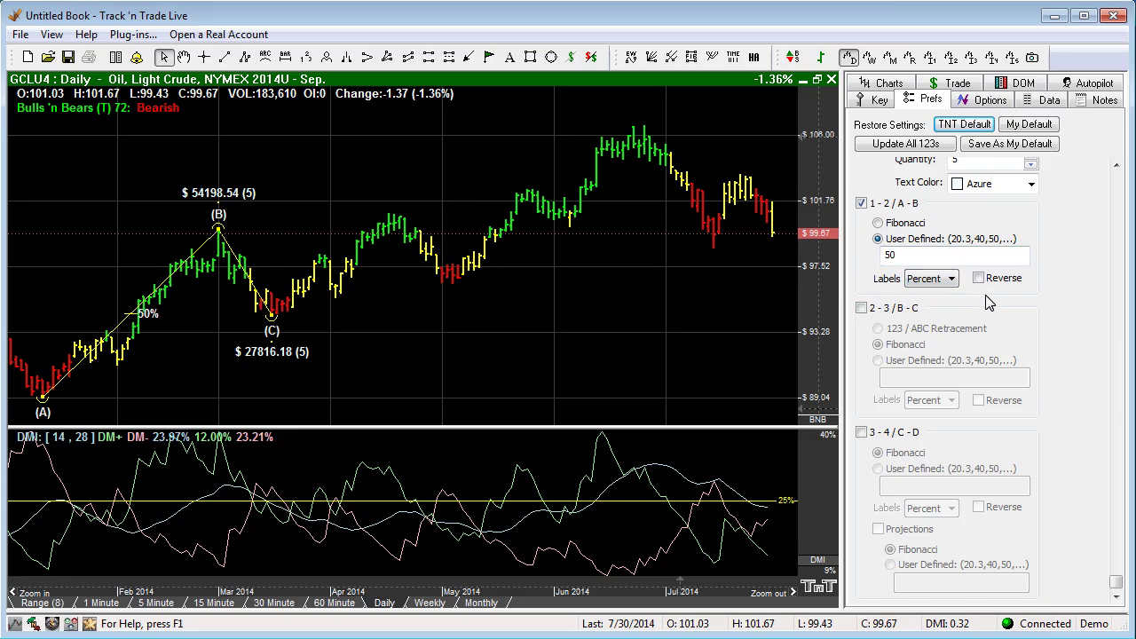
- Try a reversed 25% A-B level with price labels, then restore 50%, percent labels, unreversed
click(899, 255)
text(25)
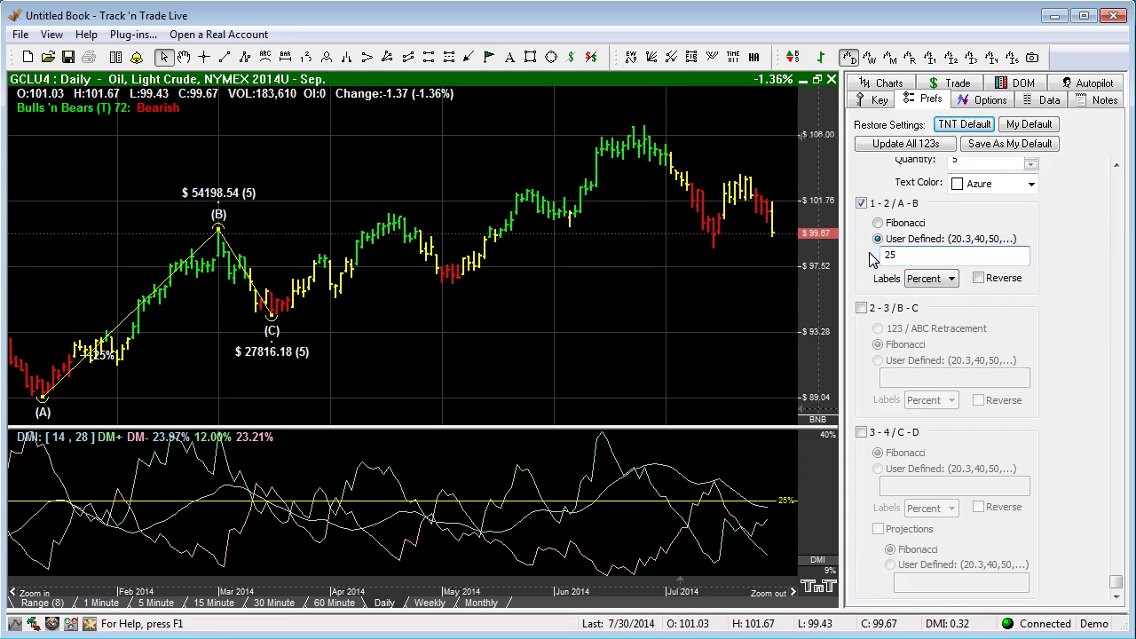
click(979, 279)
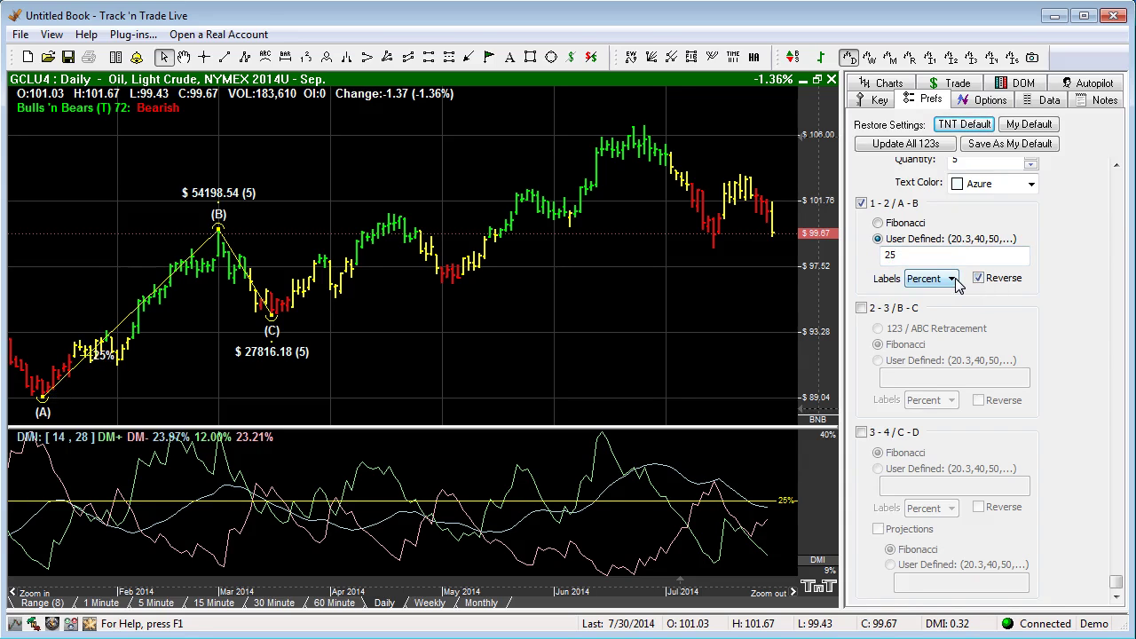
click(952, 279)
click(943, 306)
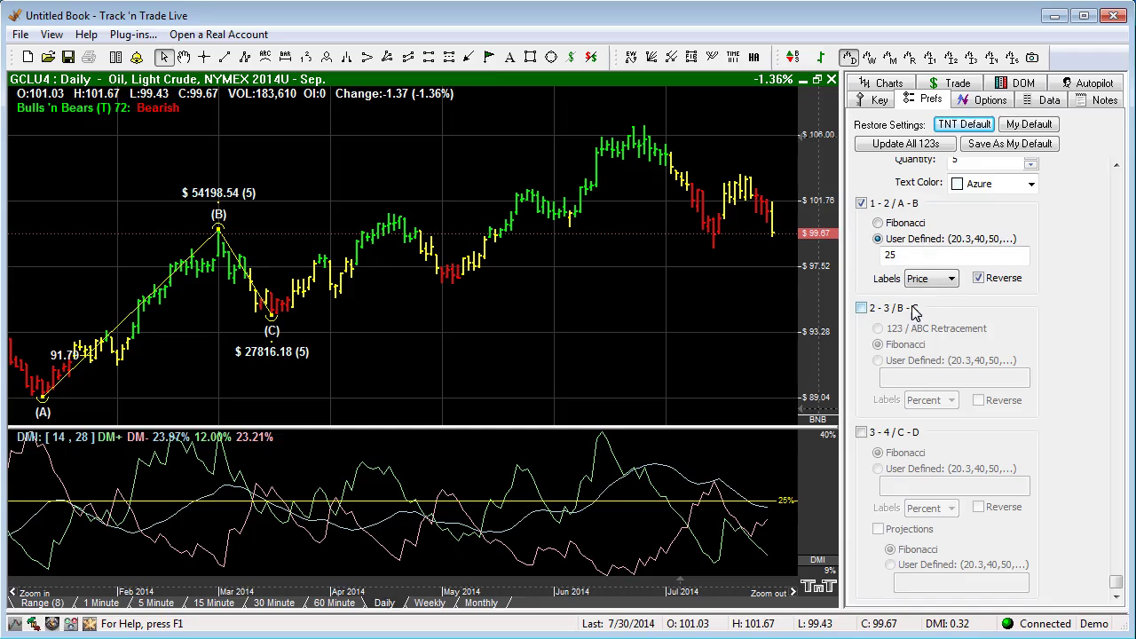
click(951, 278)
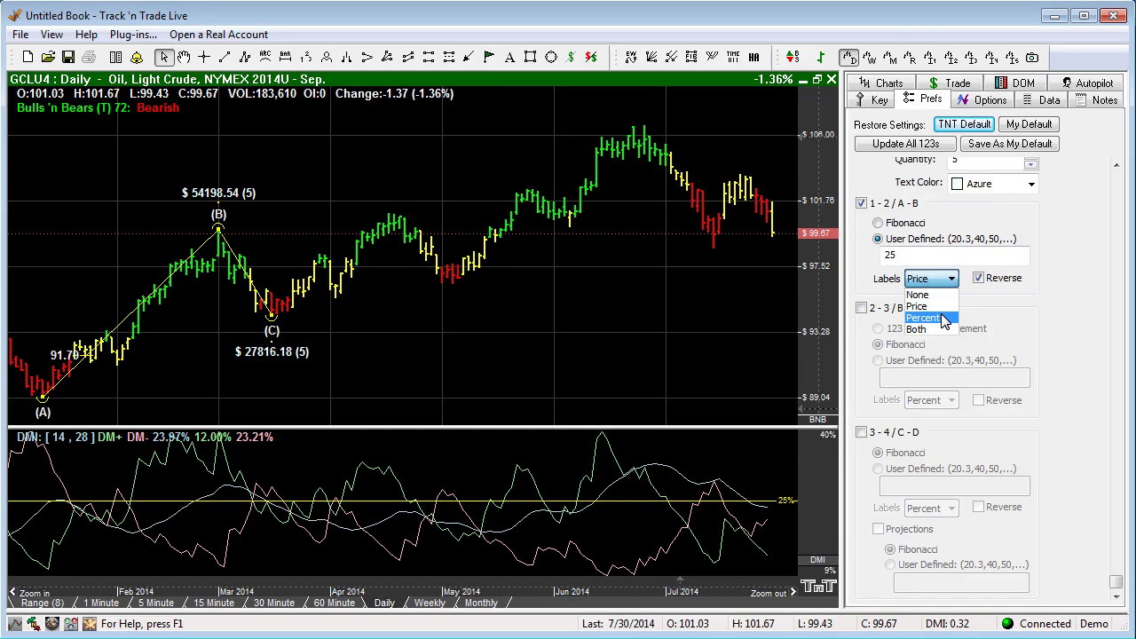
click(941, 317)
click(979, 278)
double_click(890, 255)
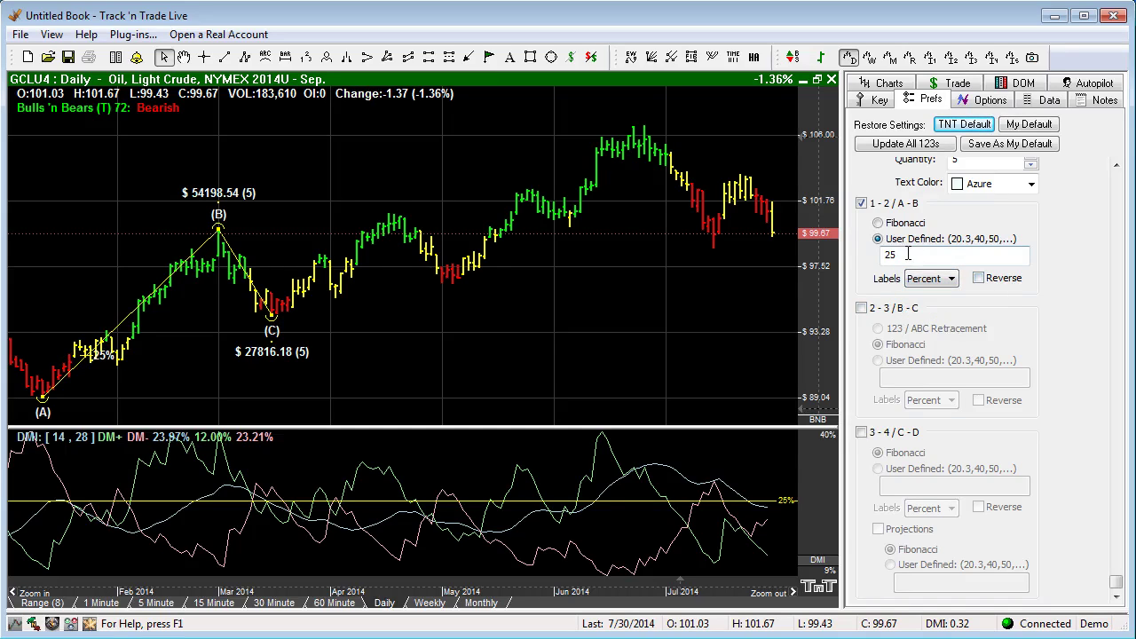
text(50)
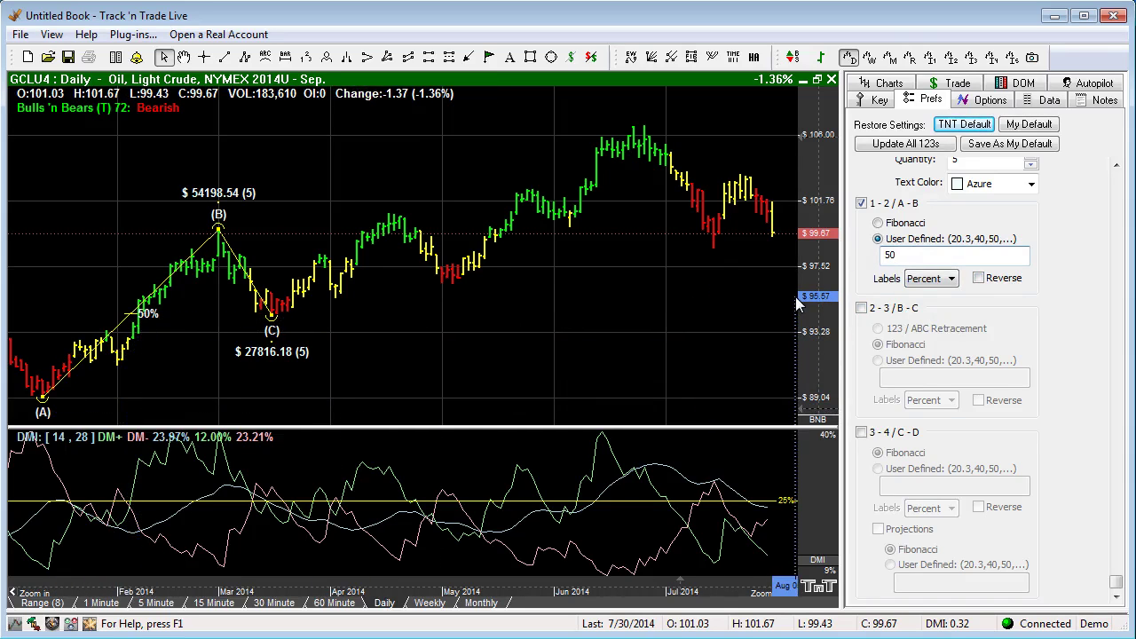
- Show the actual 51.3% B-C retracement after trying Fibonacci and custom 50, and enable C-D Fibonacci levels
click(862, 309)
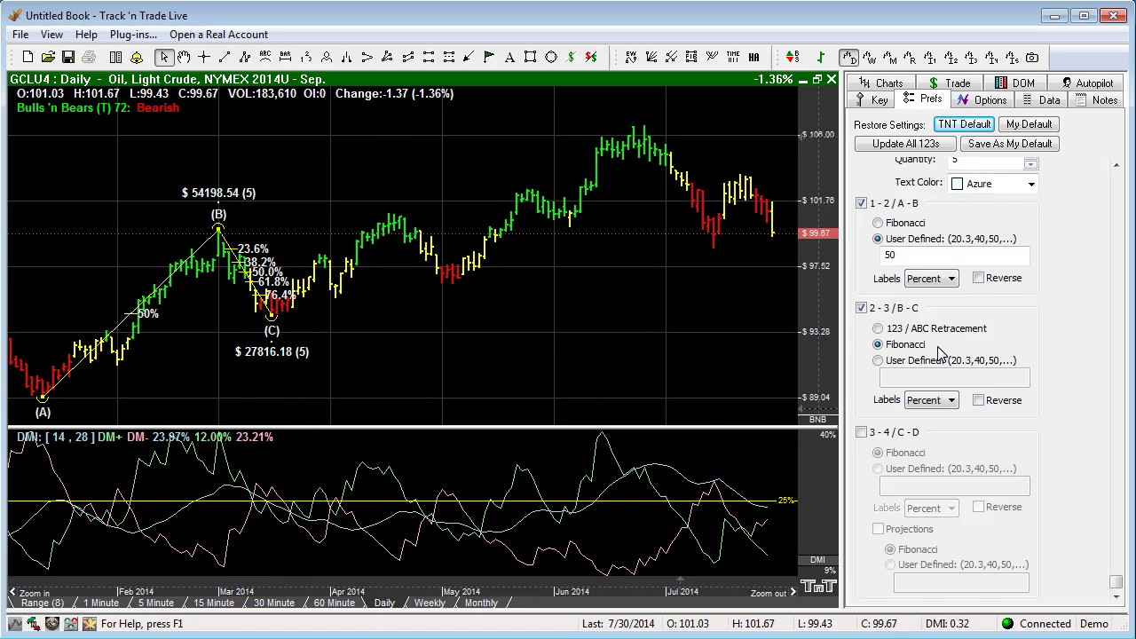
click(878, 330)
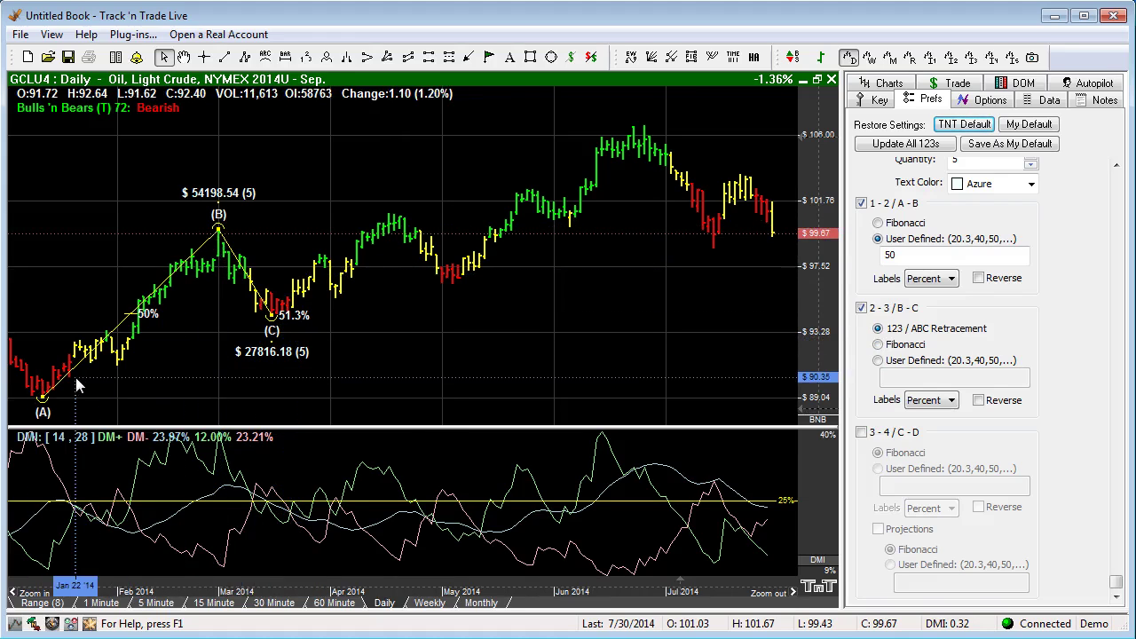
click(878, 344)
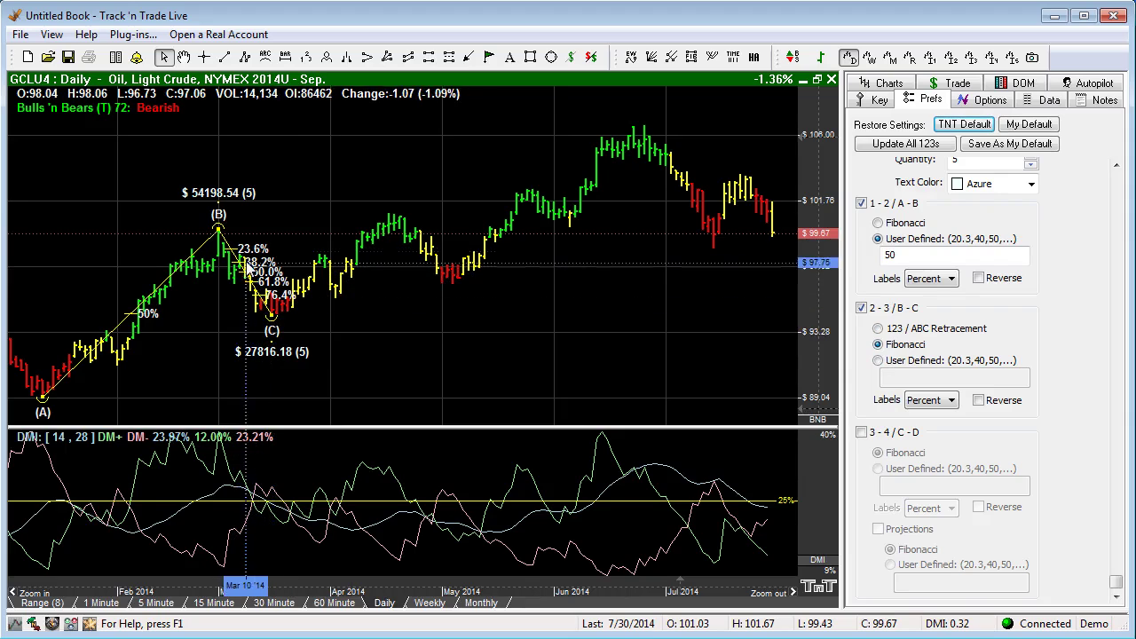
click(878, 362)
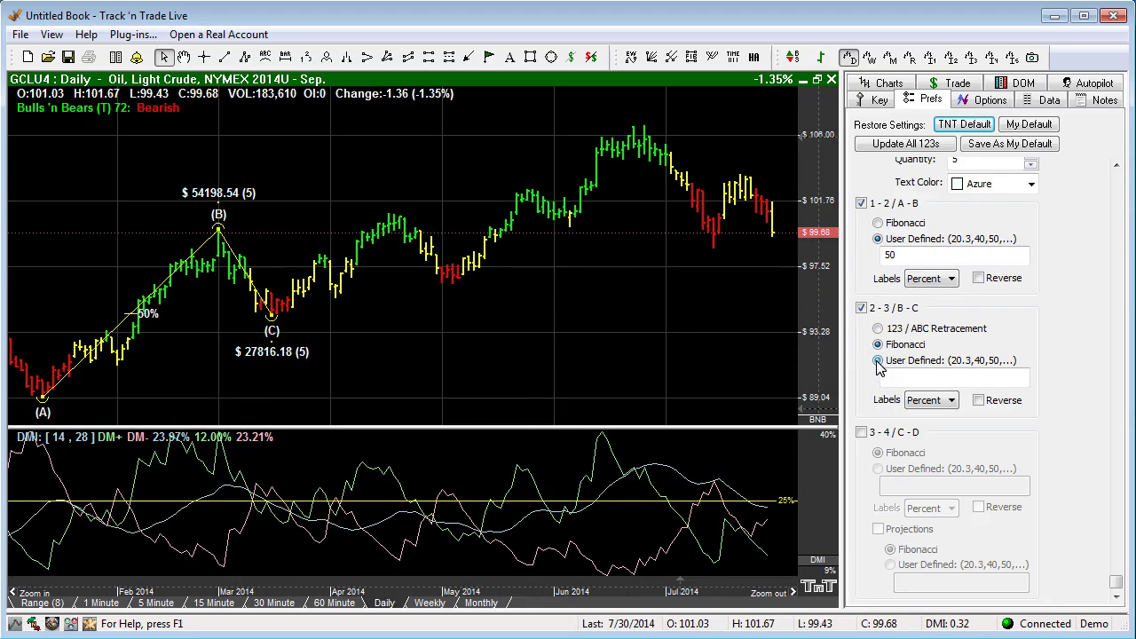
click(909, 378)
text(50)
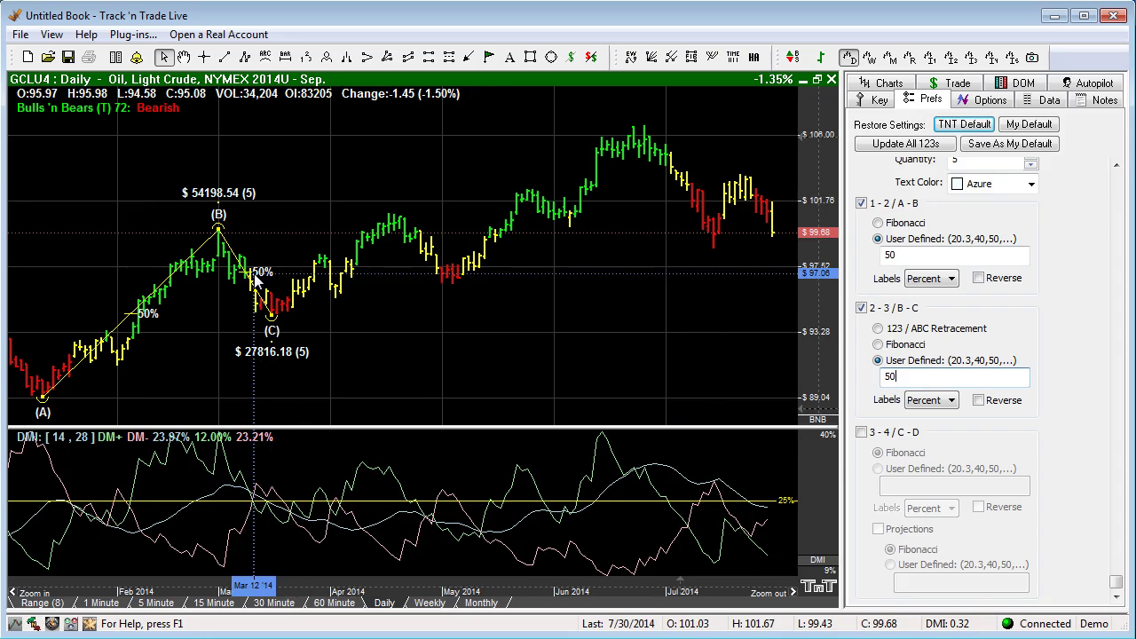
click(878, 329)
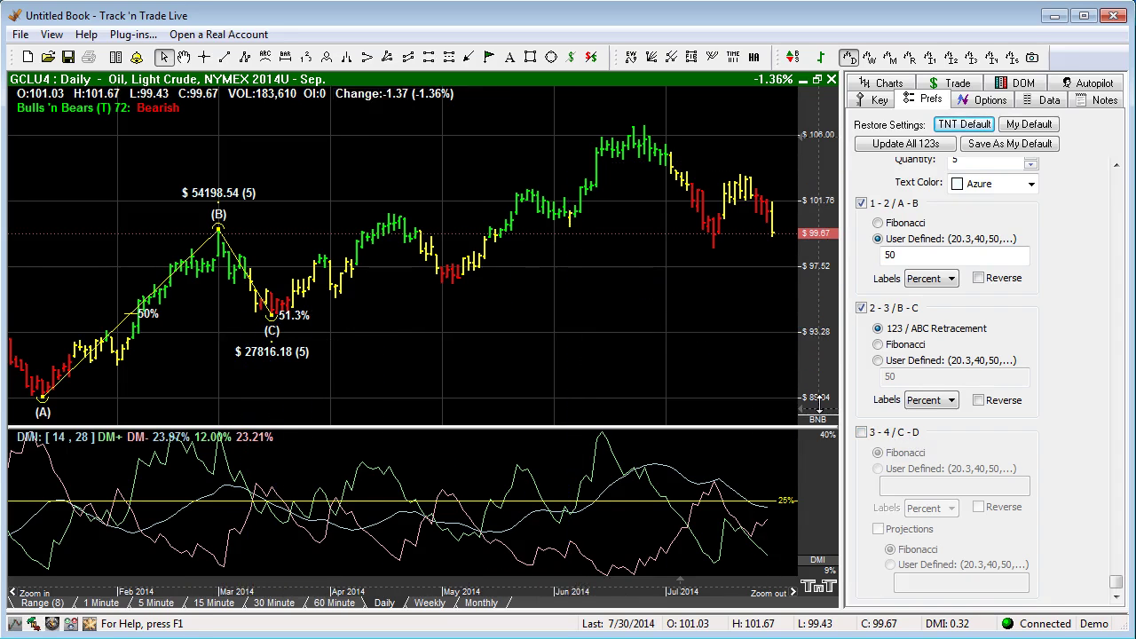
click(861, 433)
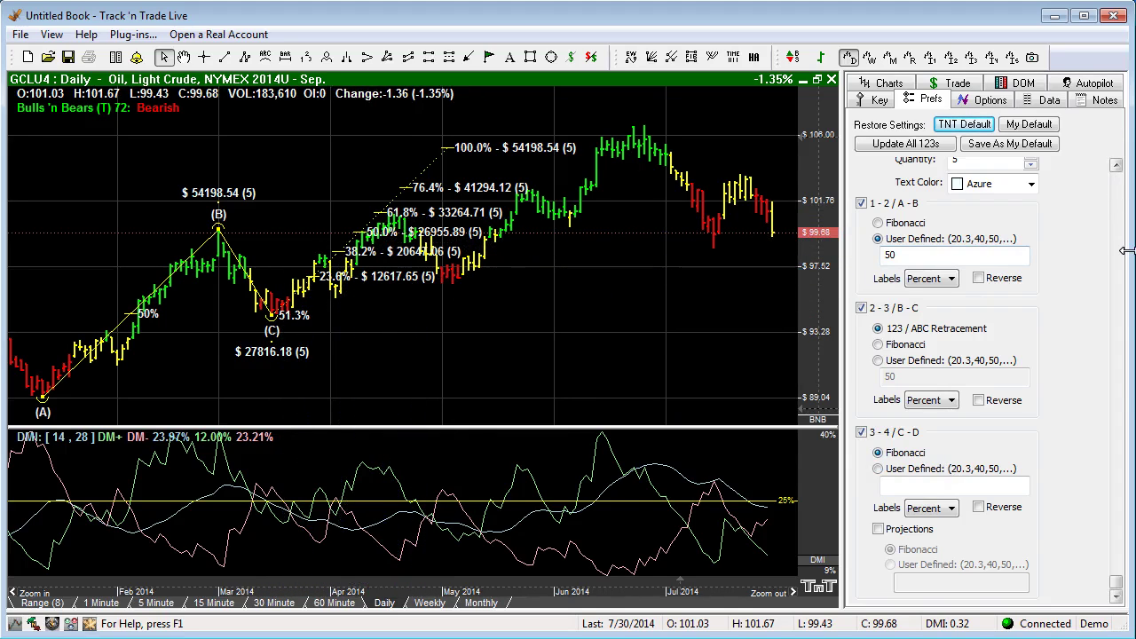
- Recalculate all dollar values for a quantity of 1, returning to the 3-4/C-D section
scroll(967, 320, up, 2)
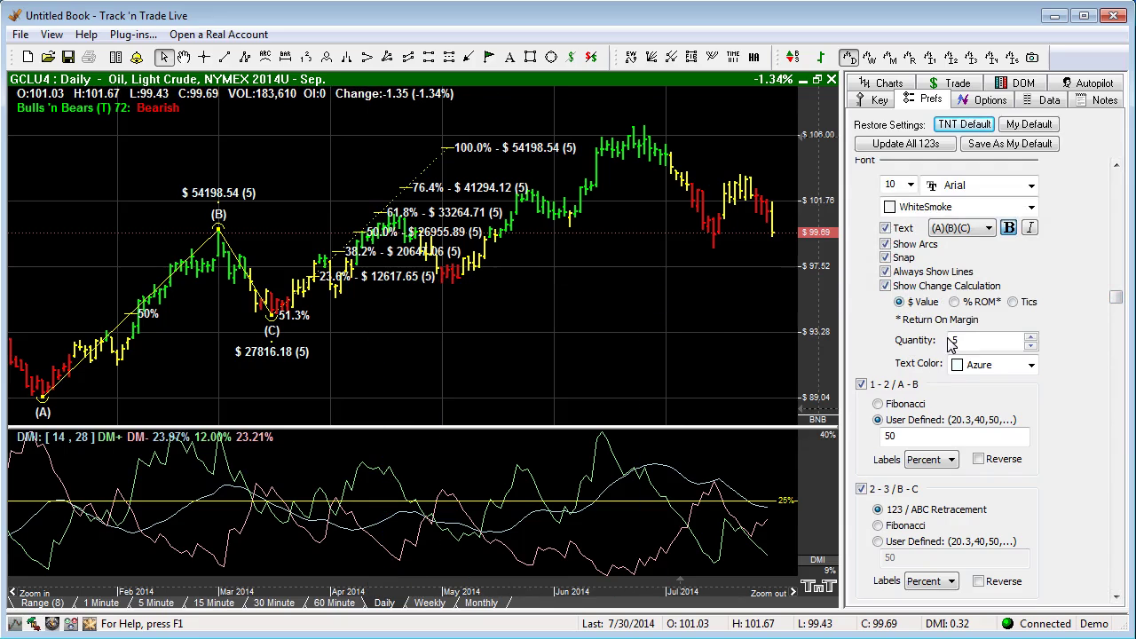
text(1)
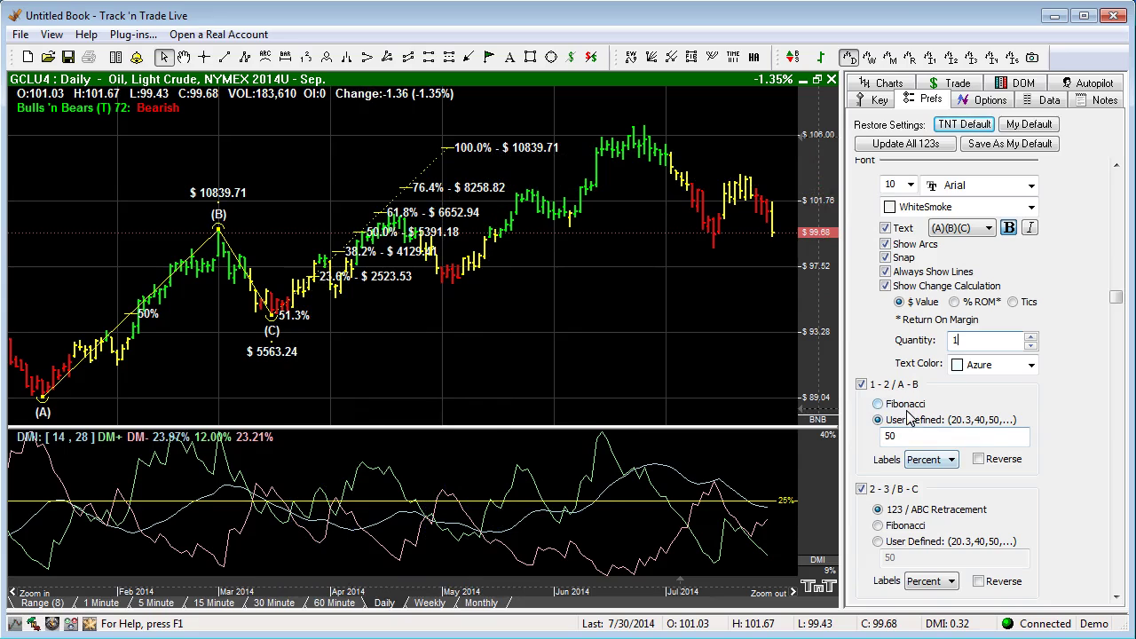
drag(1116, 308, 1117, 586)
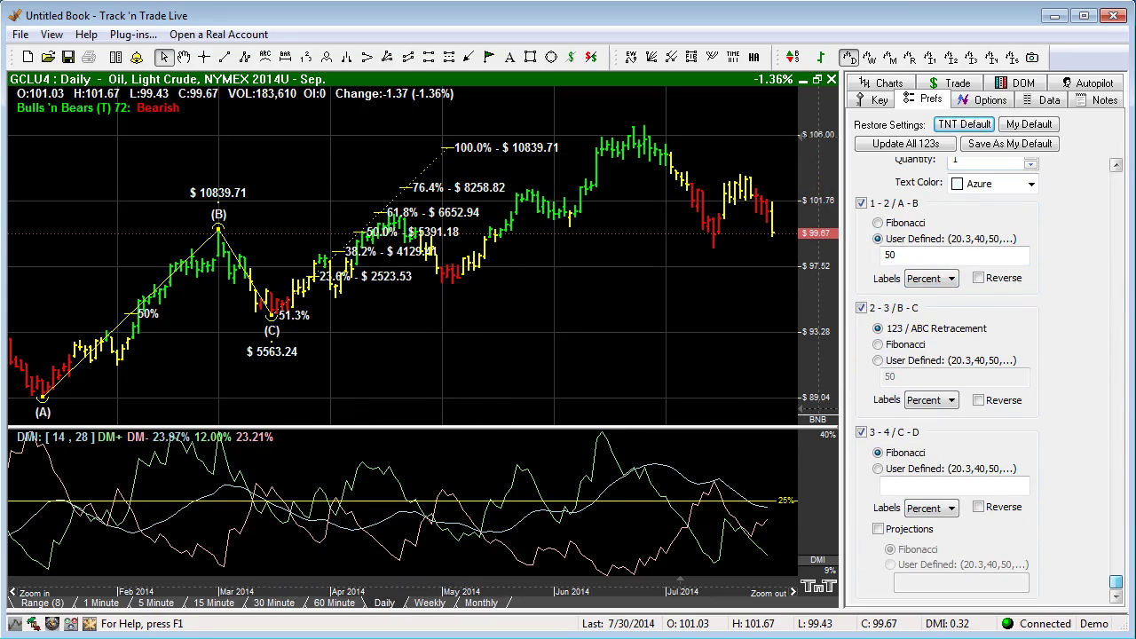
- Use custom C-D levels 25,50,75,100 with percent labels and Reverse unchecked
click(878, 470)
click(926, 482)
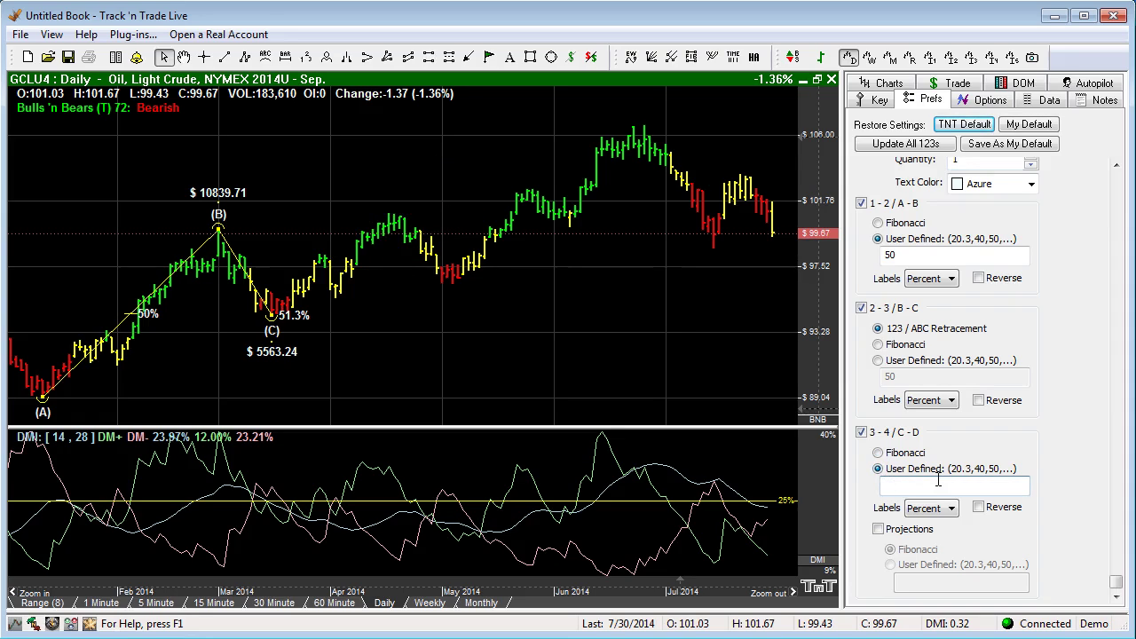
text(25,)
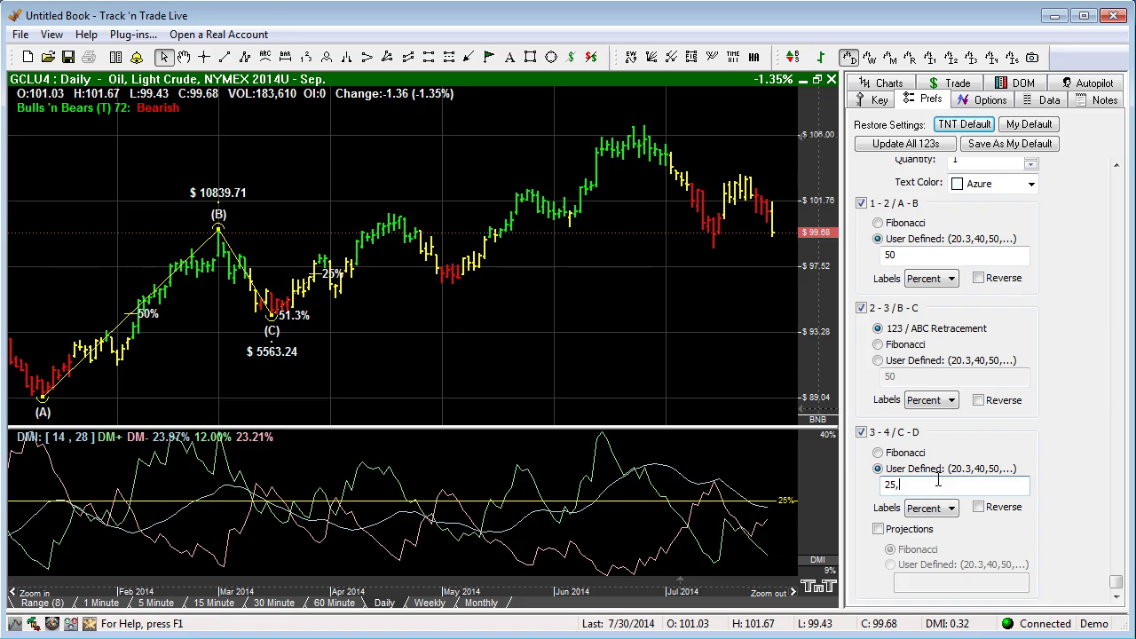
text(50)
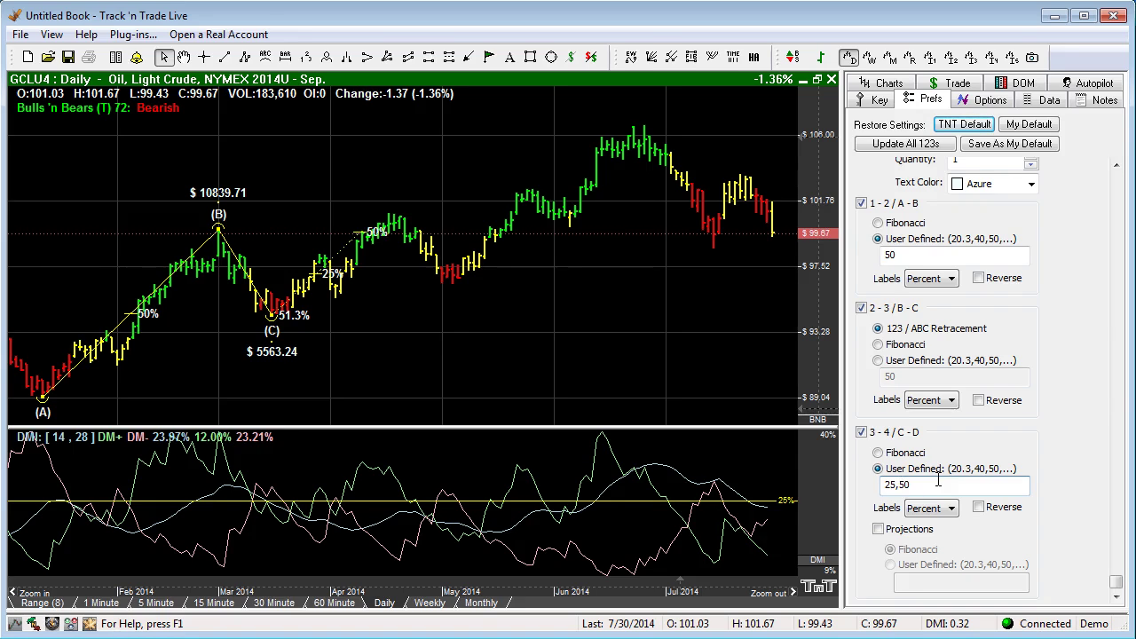
text(,75,100)
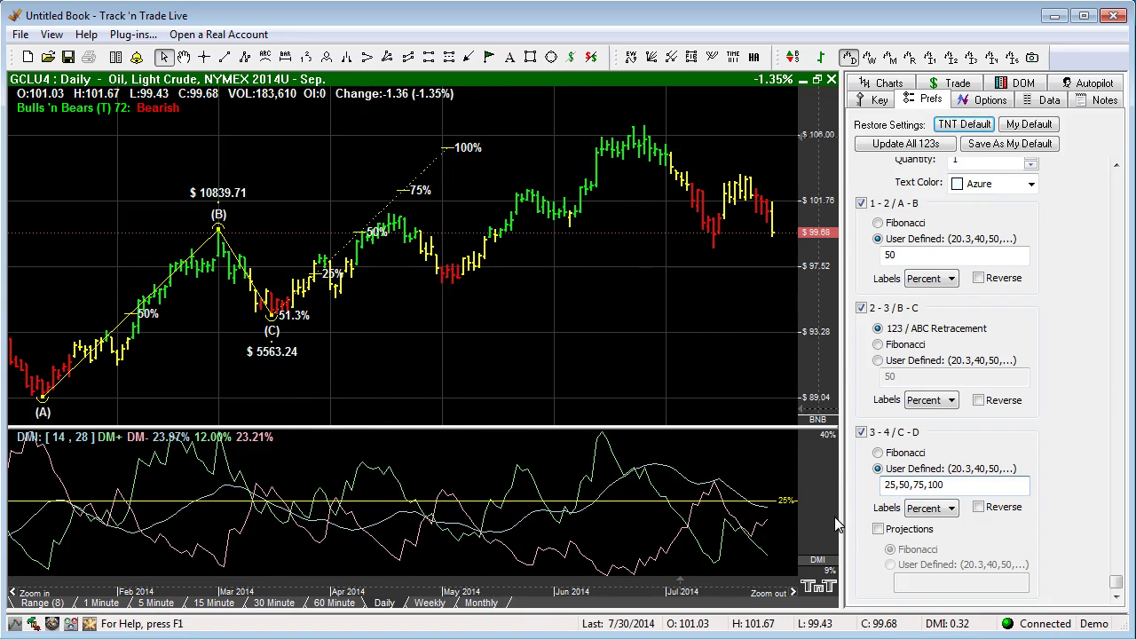
click(952, 509)
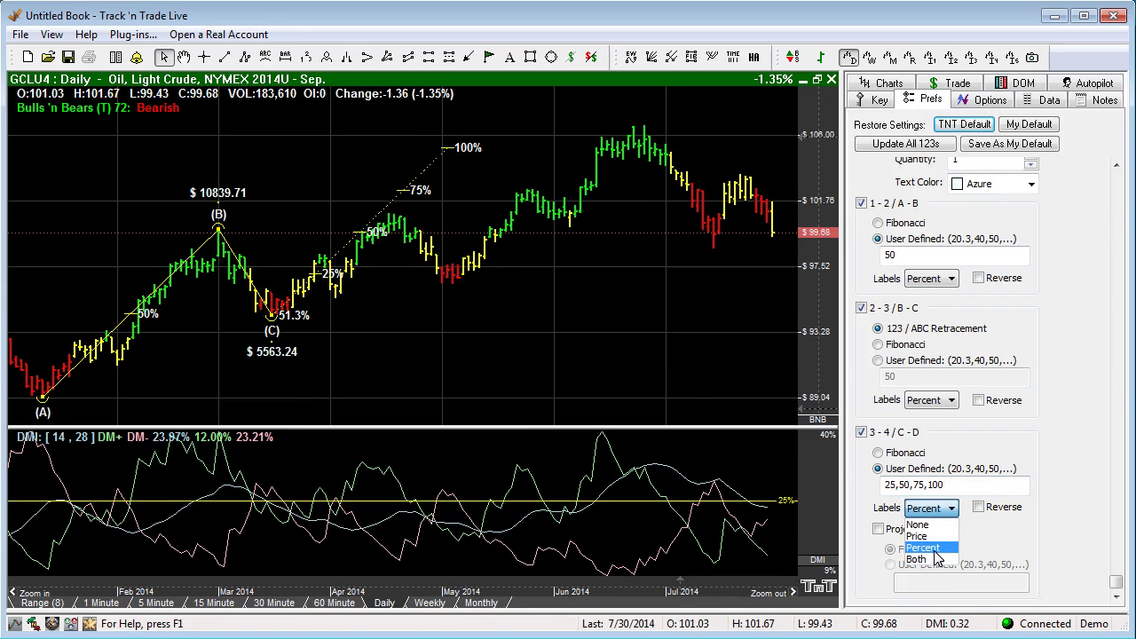
click(935, 524)
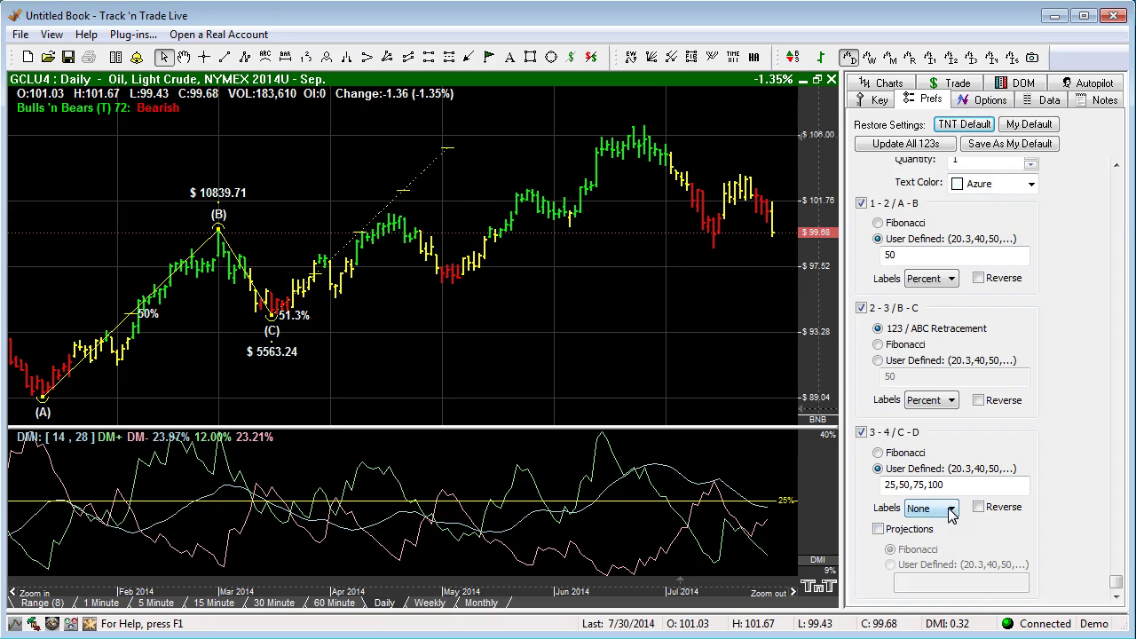
click(950, 509)
click(933, 548)
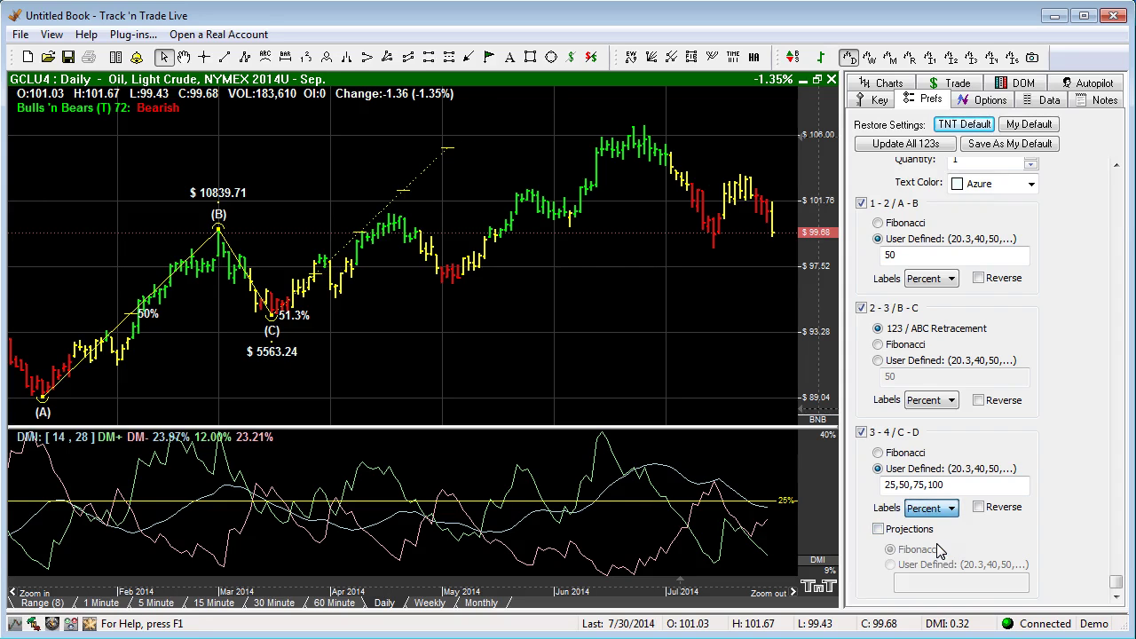
click(979, 508)
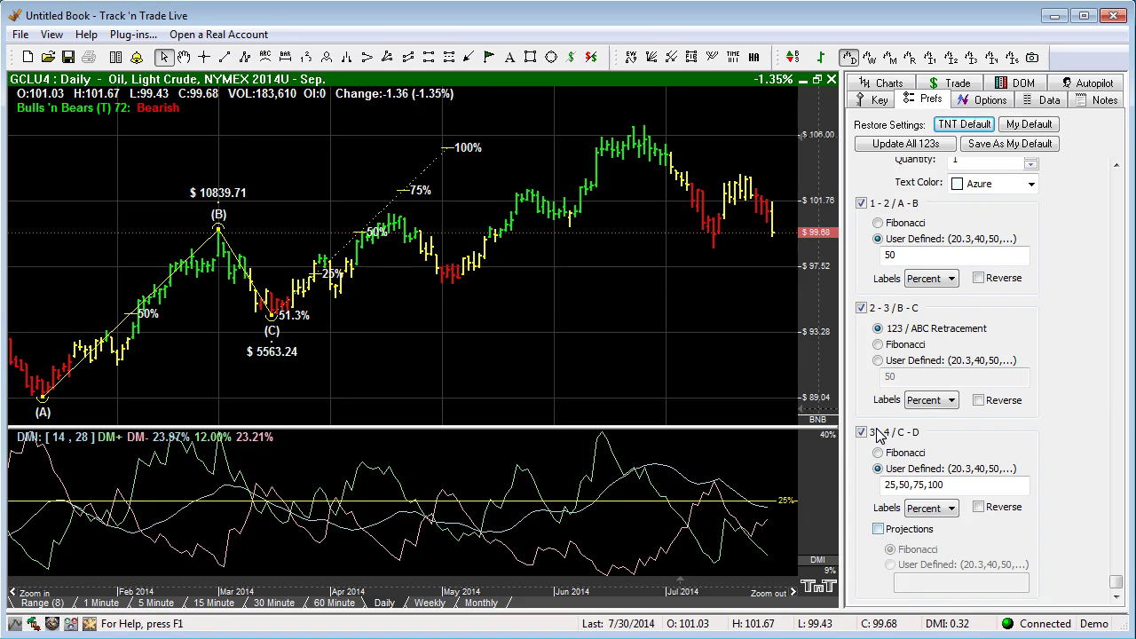
- Add Fibonacci projections (130.9%, 161.8%, 200%) beyond C-D, stretching the price scale, after trying 125,150,175,200
click(878, 529)
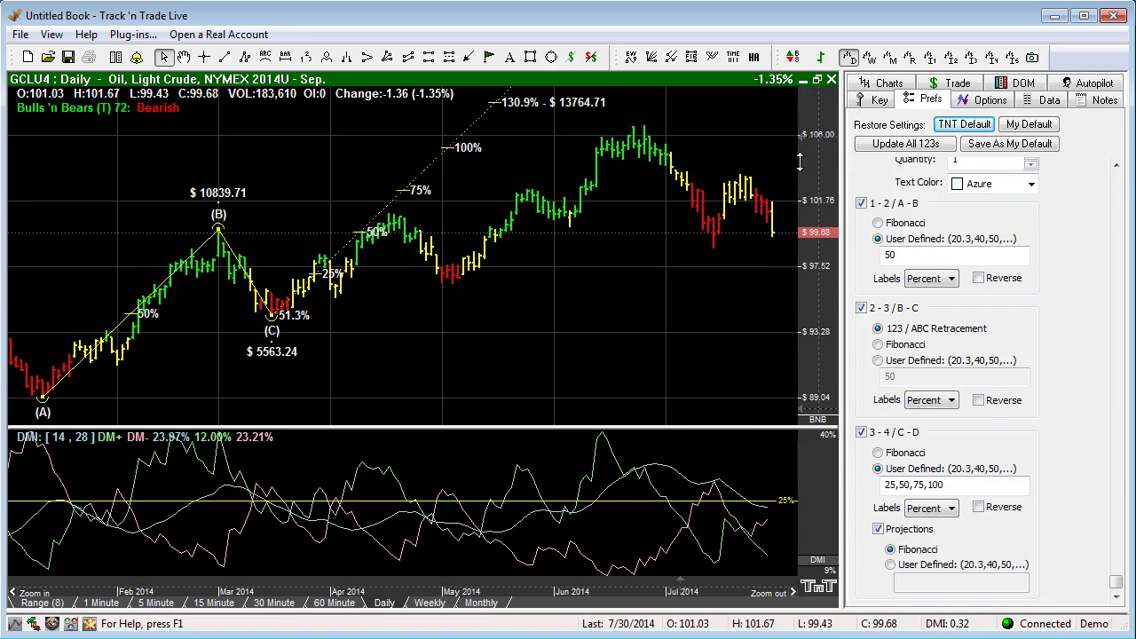
drag(621, 92, 597, 203)
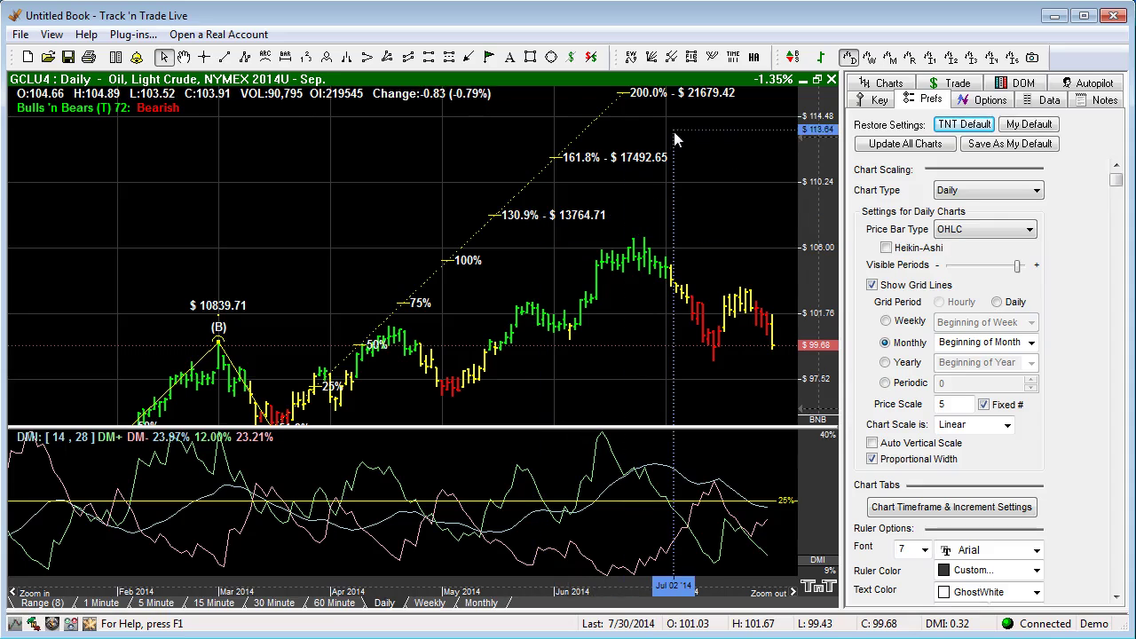
click(297, 317)
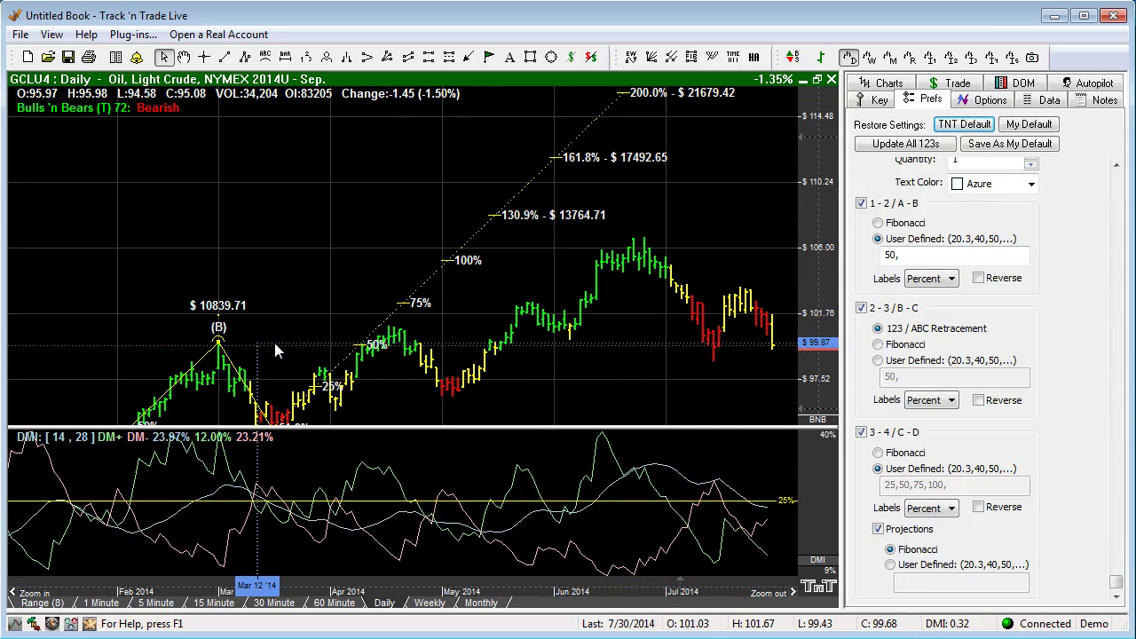
click(890, 565)
click(1018, 581)
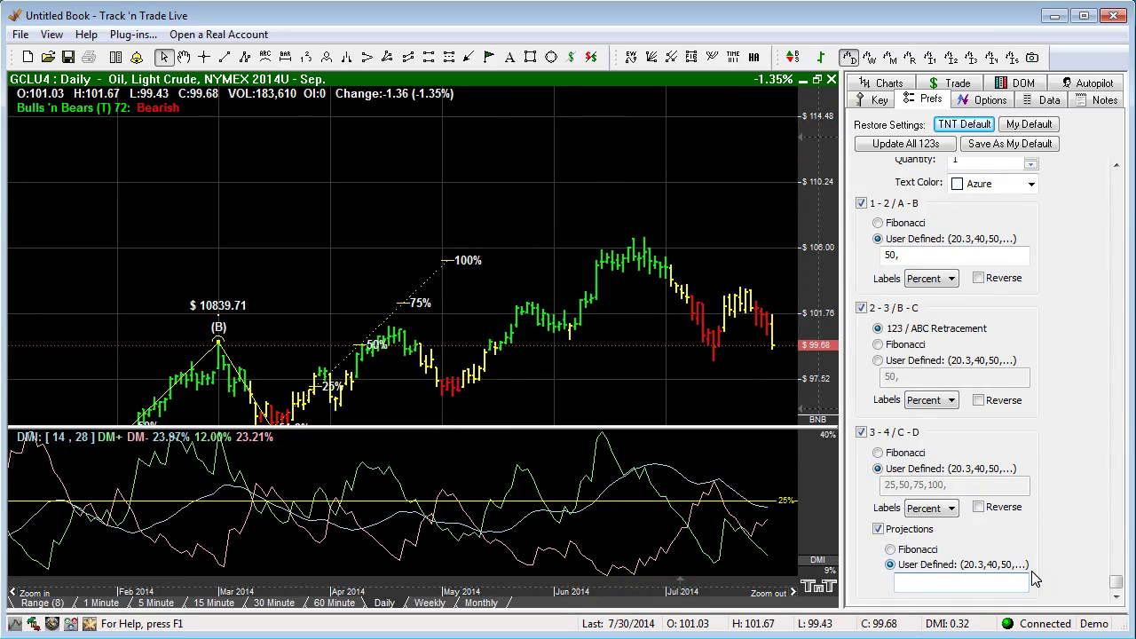
text(125,150,175,200)
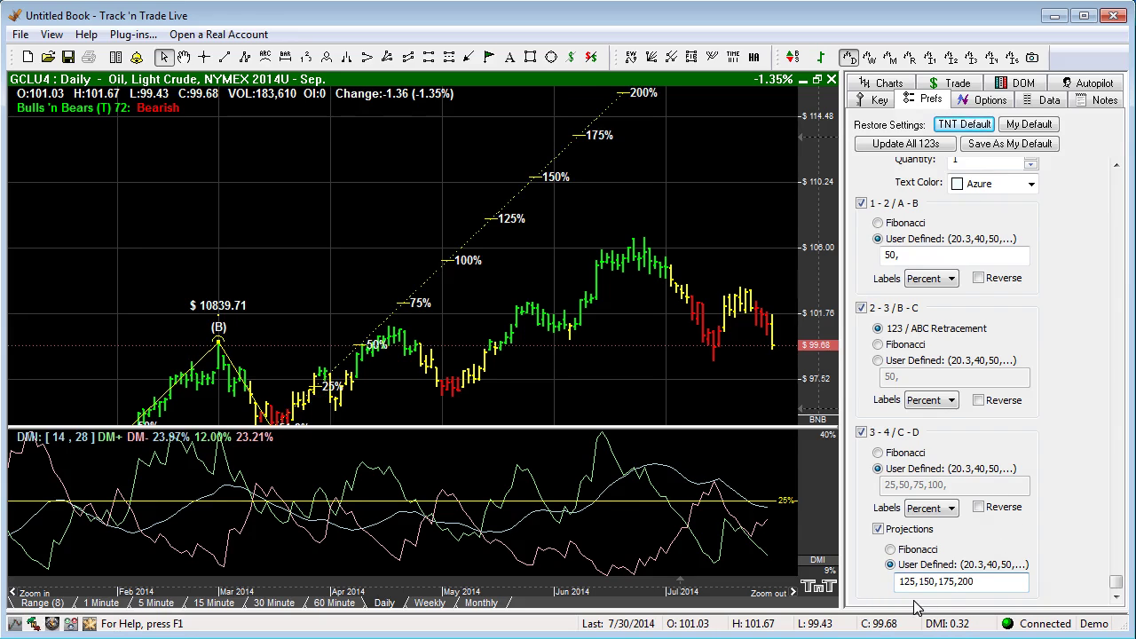
click(889, 549)
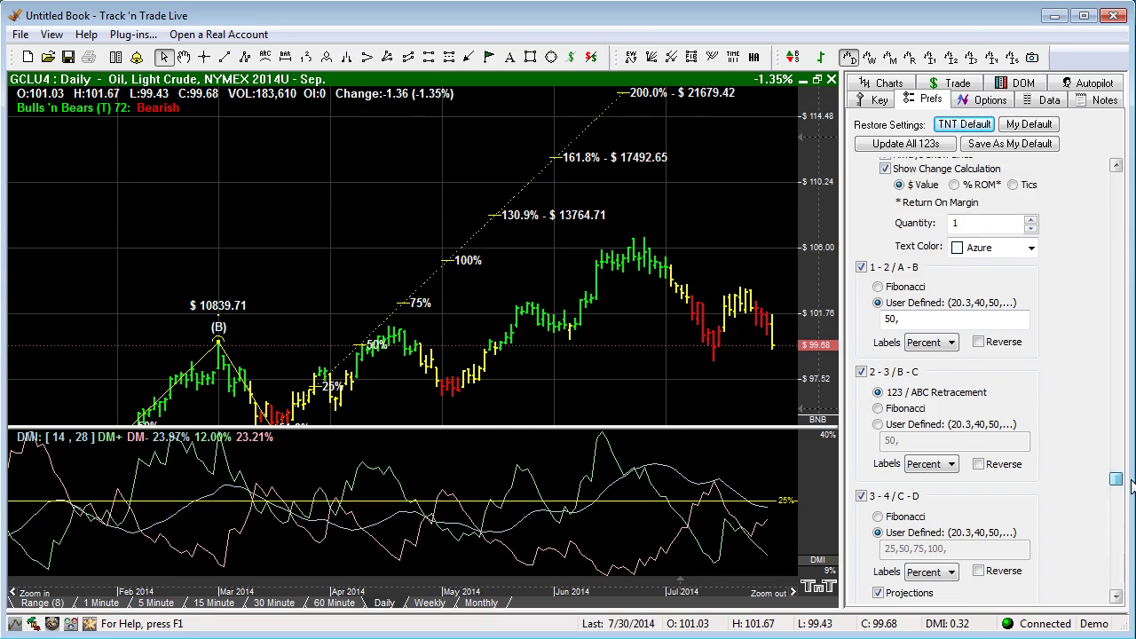
scroll(910, 315, up, 5)
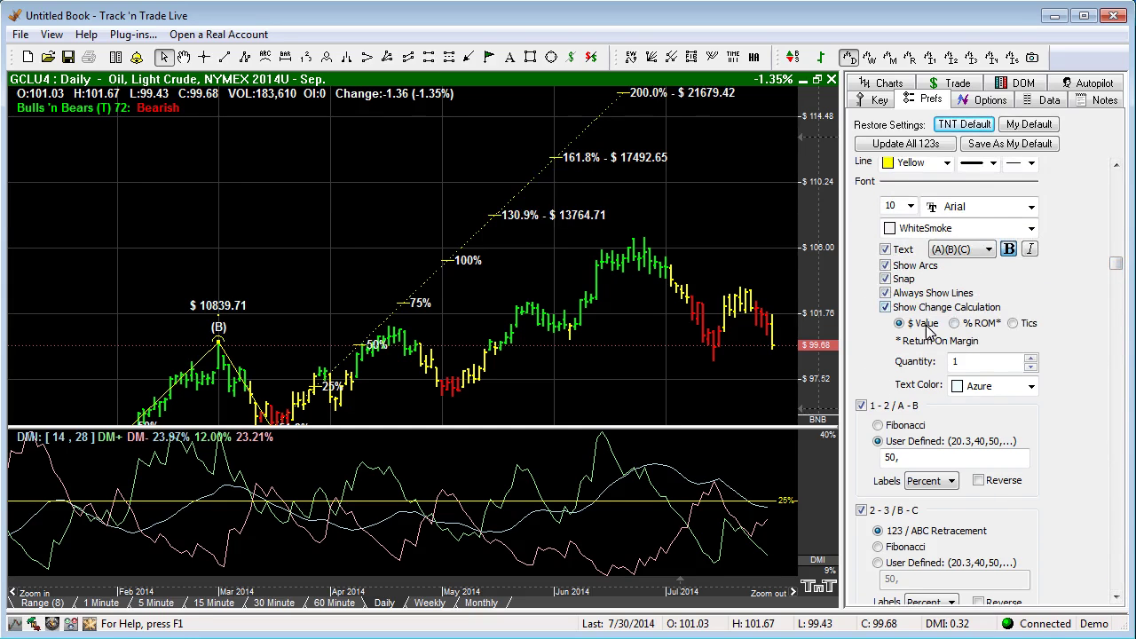